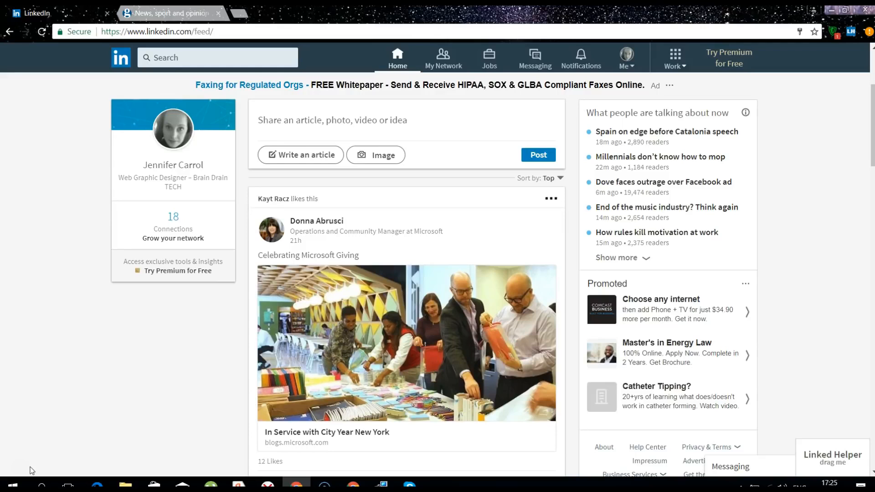
Expand the Linked Helper panel and choose the 'Collect, Select & Invite 2nd & 3rd contacts' mode
left_click(834, 458)
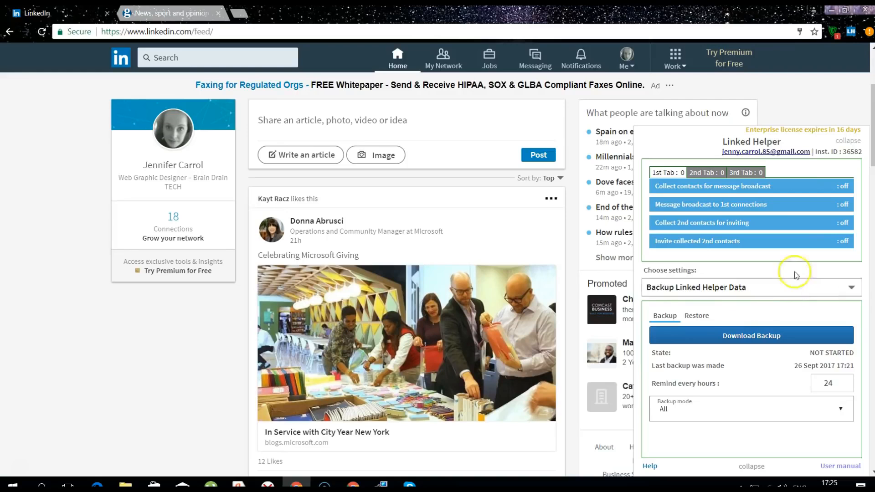
left_click(716, 292)
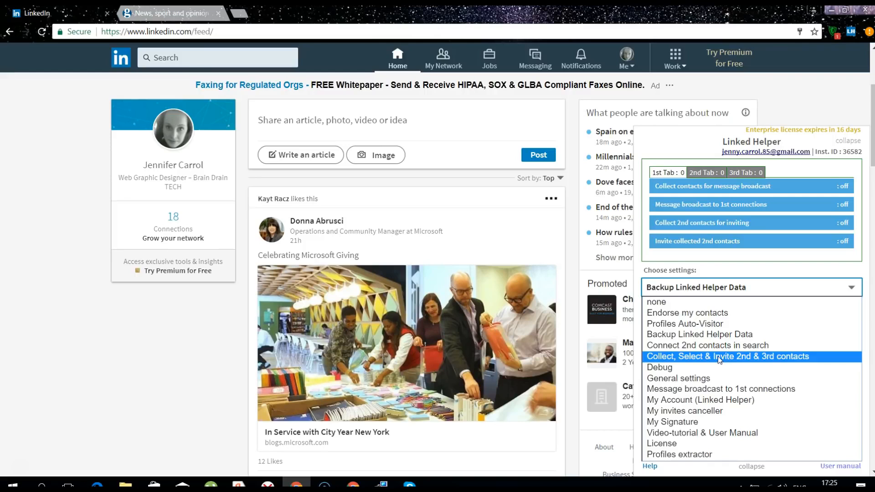
left_click(719, 357)
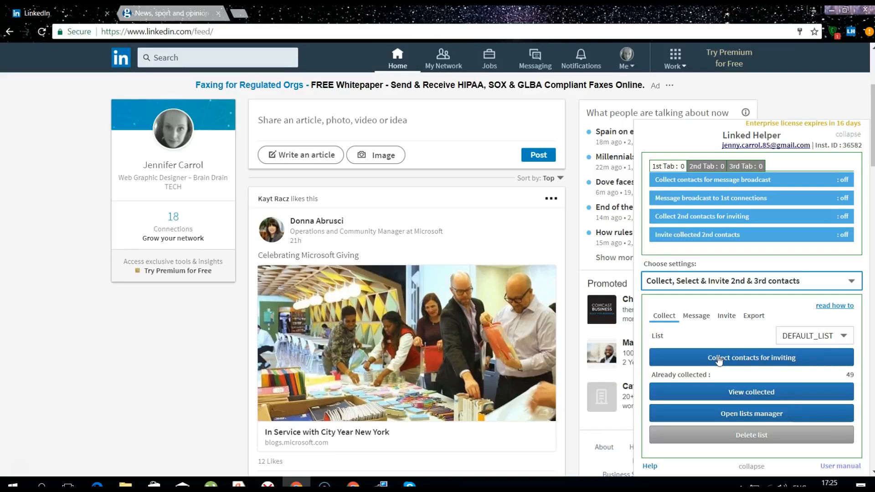
Create the 'Dir of Marketing Boston' invites list from the List dropdown's CREATE NEW option
left_click(790, 343)
left_click(790, 350)
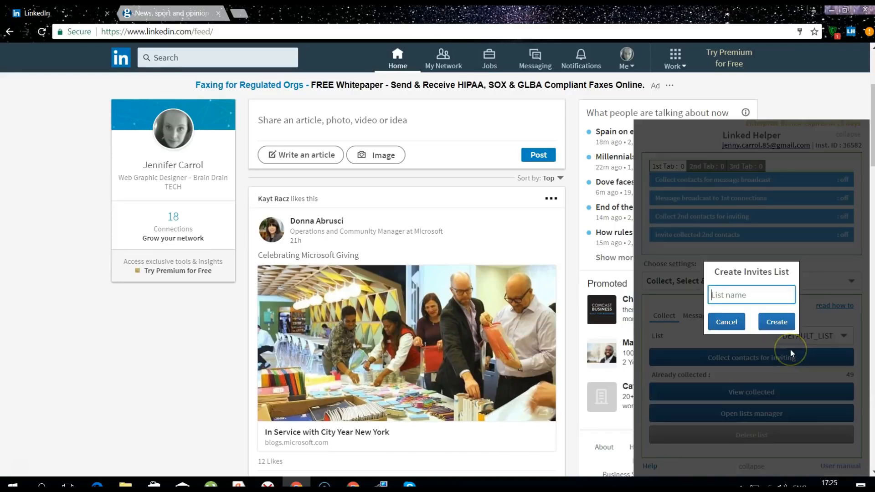
type("Dir")
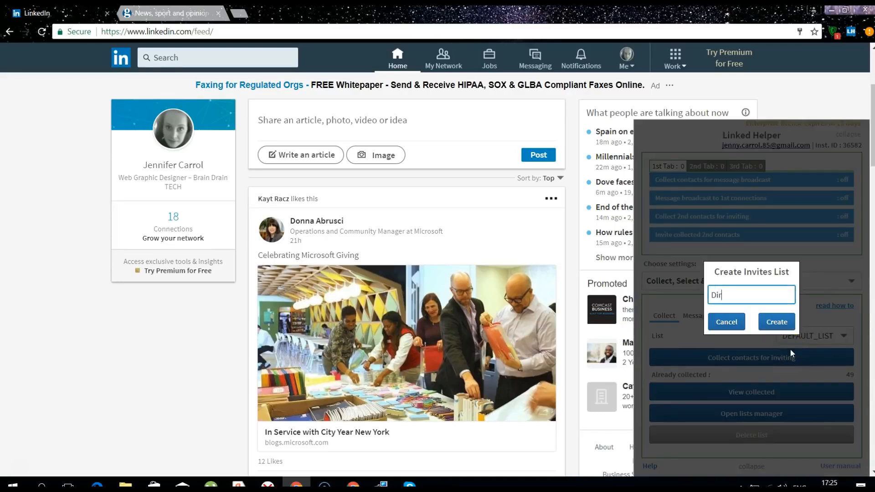
type(" of Marketing Boston")
left_click(777, 325)
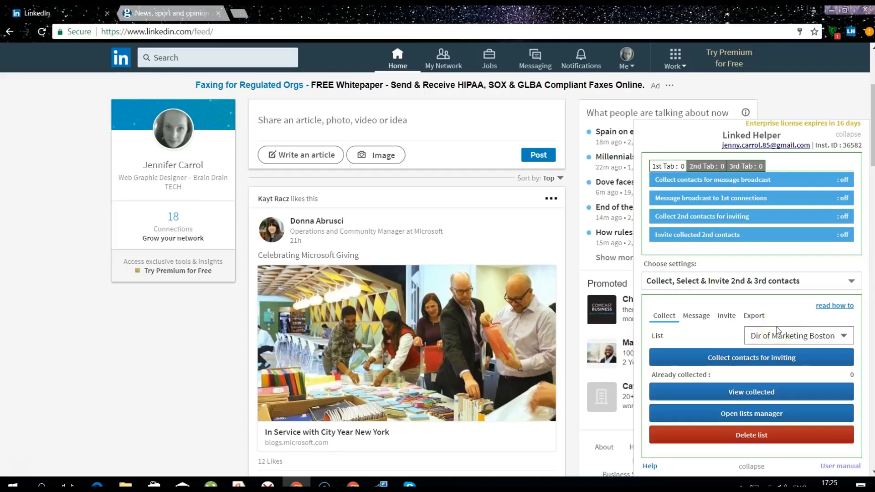
Run an empty LinkedIn people search filtered to 2nd and 3rd+ connections
left_click(250, 60)
left_click(286, 58)
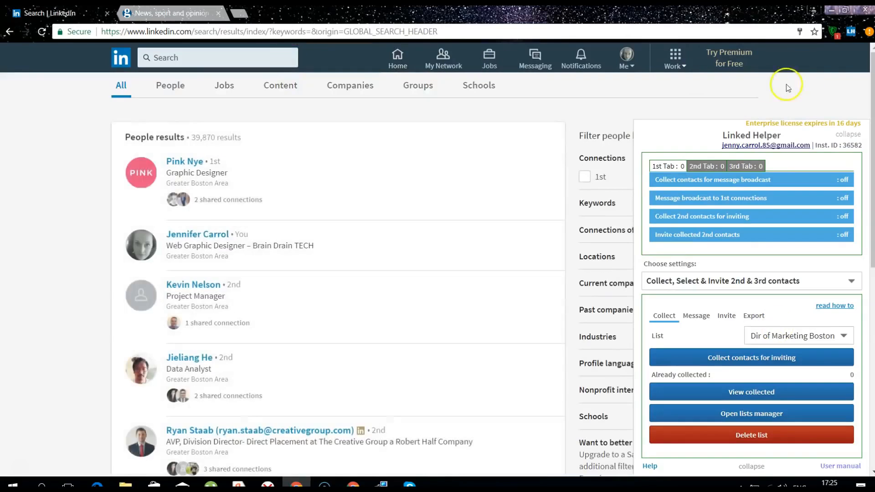
left_click(845, 135)
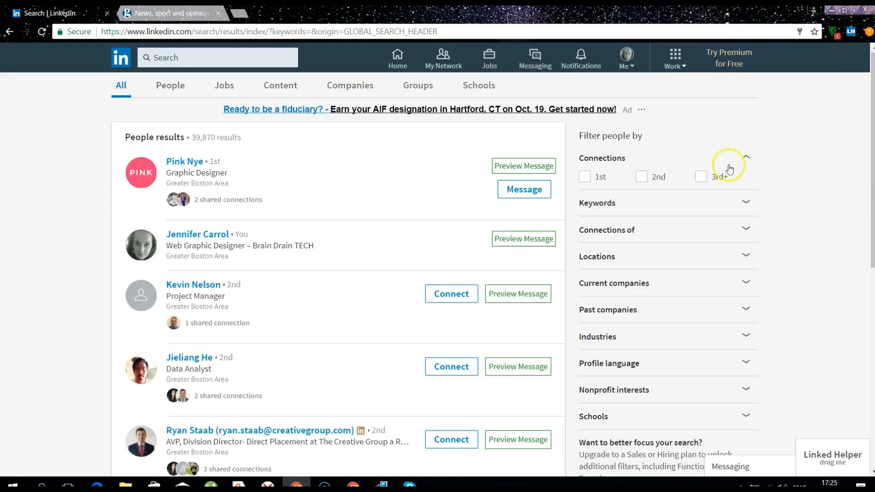
left_click(641, 177)
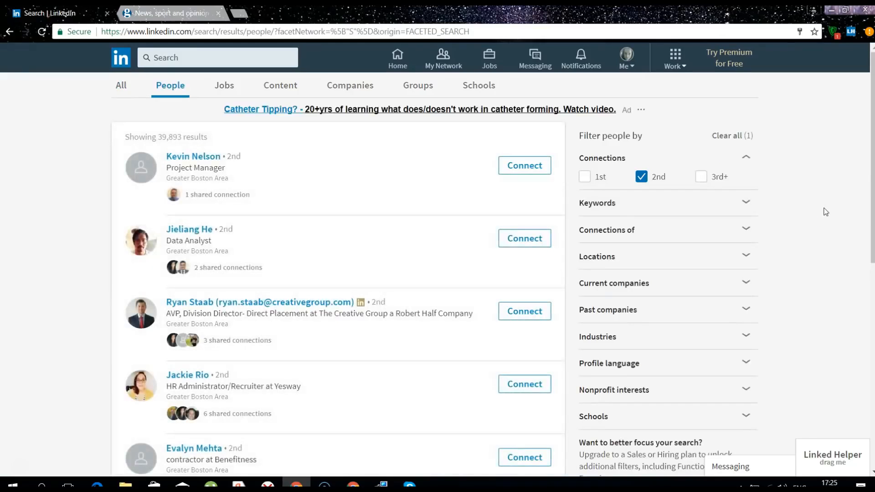
left_click(702, 177)
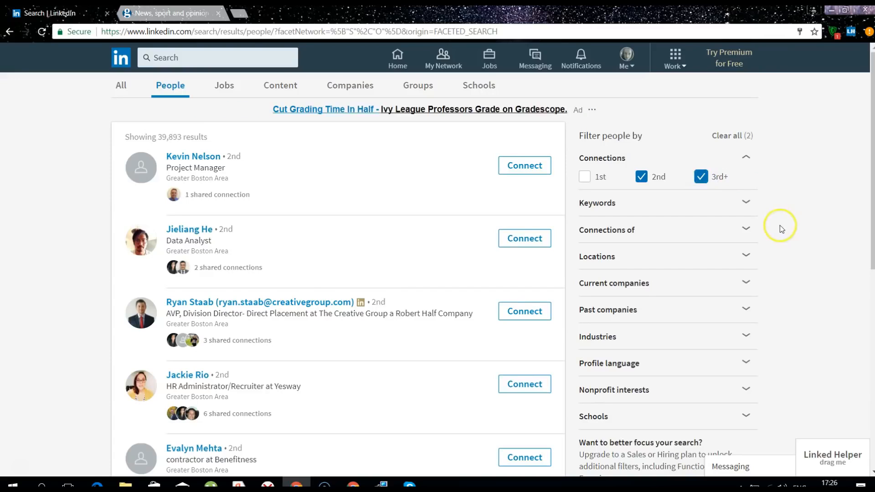
Filter by title 'Director of Marketing' and Greater Boston Area, then reopen Linked Helper
left_click(737, 204)
left_click(639, 310)
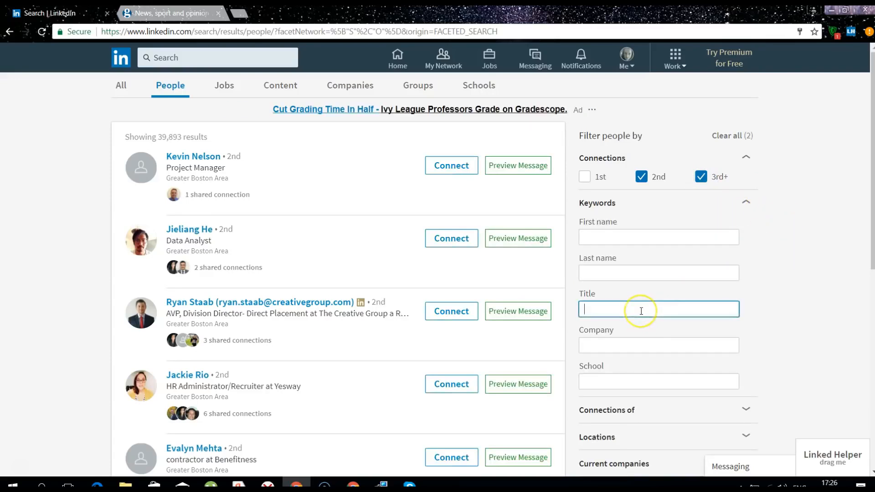
type("Director")
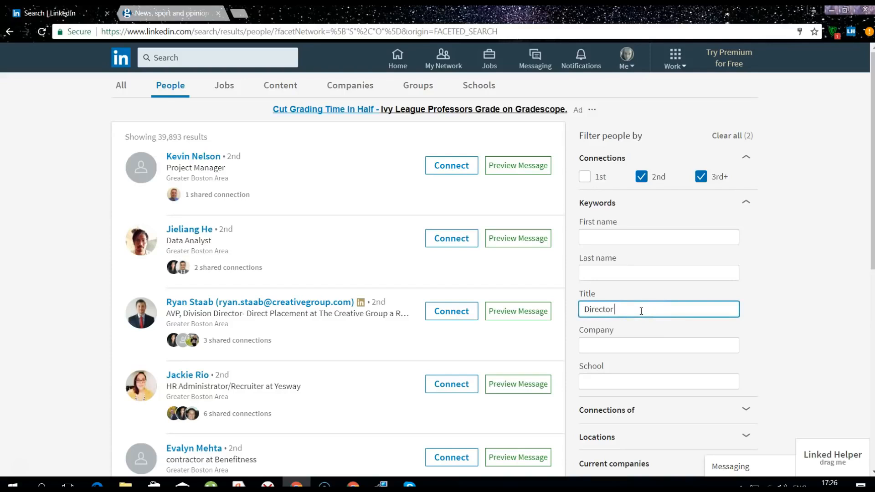
type(" of Marketing")
left_click(775, 285)
scroll(780, 287, "down", 3)
scroll(780, 287, "down", 2)
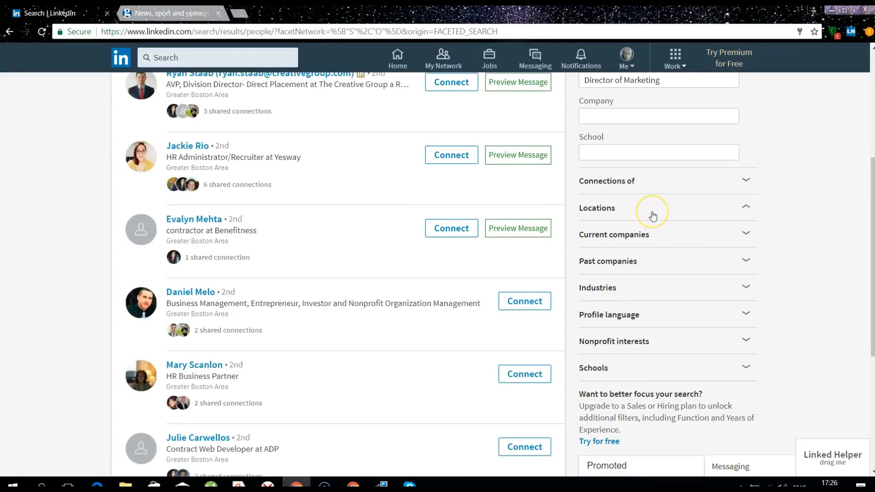
left_click(607, 246)
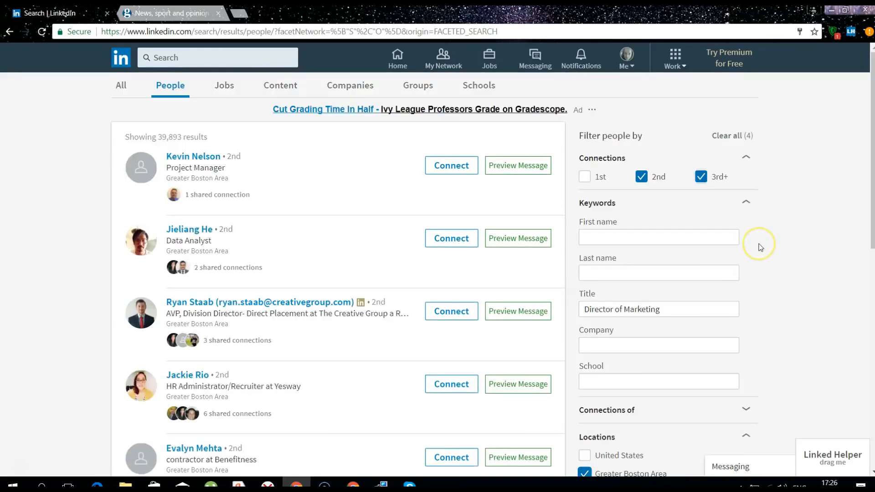
left_click(812, 363)
left_click(830, 456)
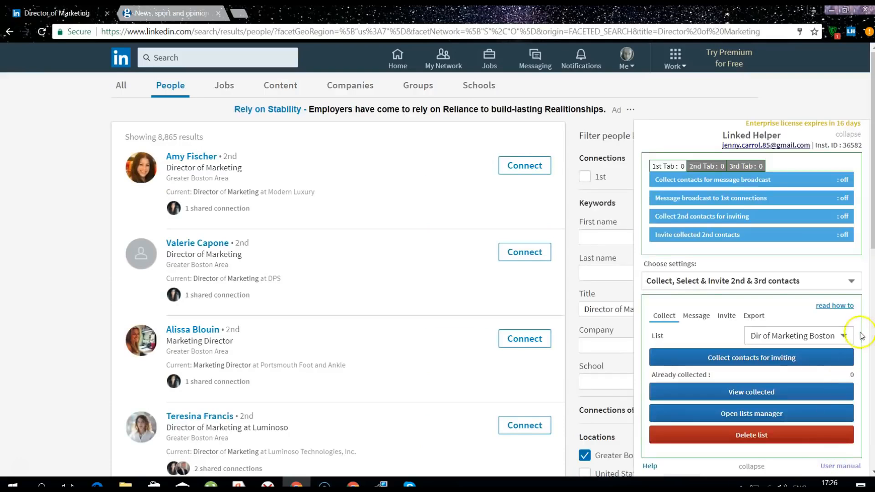
Collect the search results for inviting, stopping once 60 contacts are gathered
left_click(779, 358)
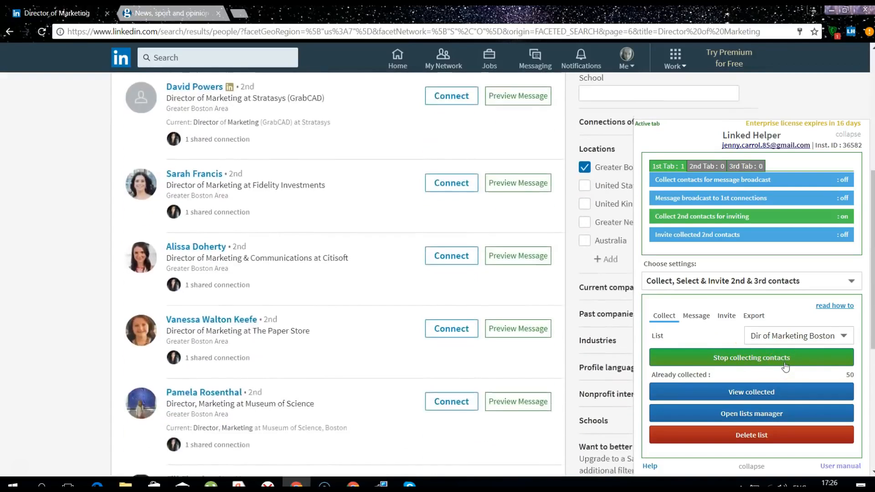
left_click(785, 365)
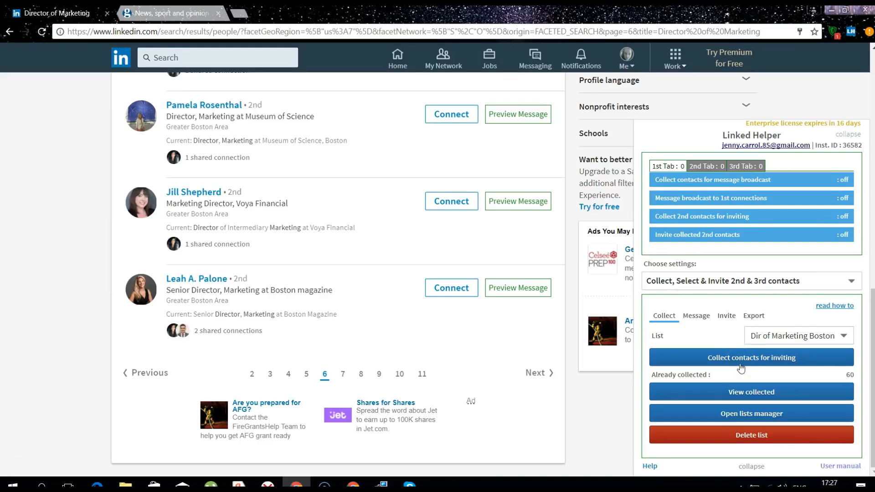
Start the invitation template with the greeting 'Hello, {firstname}!' in the Message tab
left_click(695, 317)
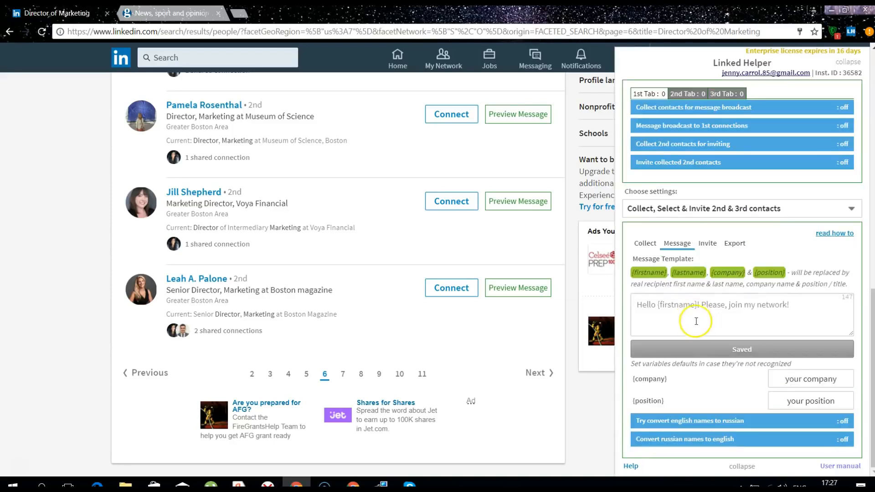
left_click(649, 304)
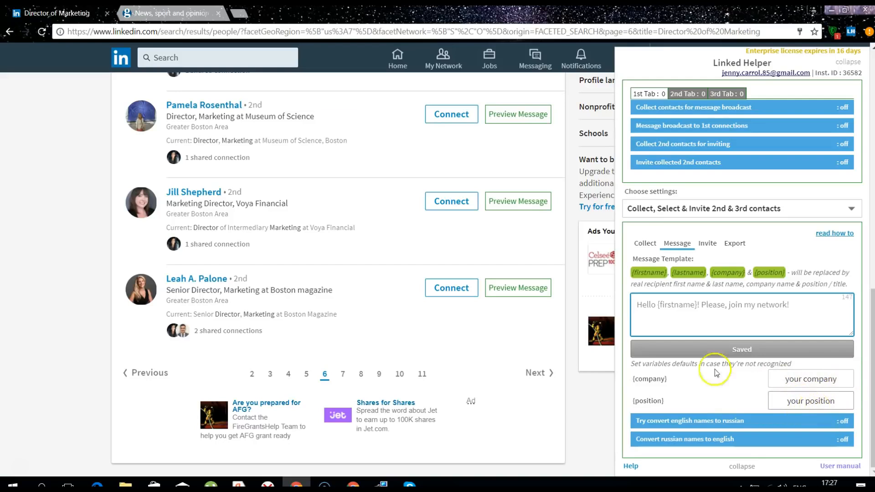
type("Hello,")
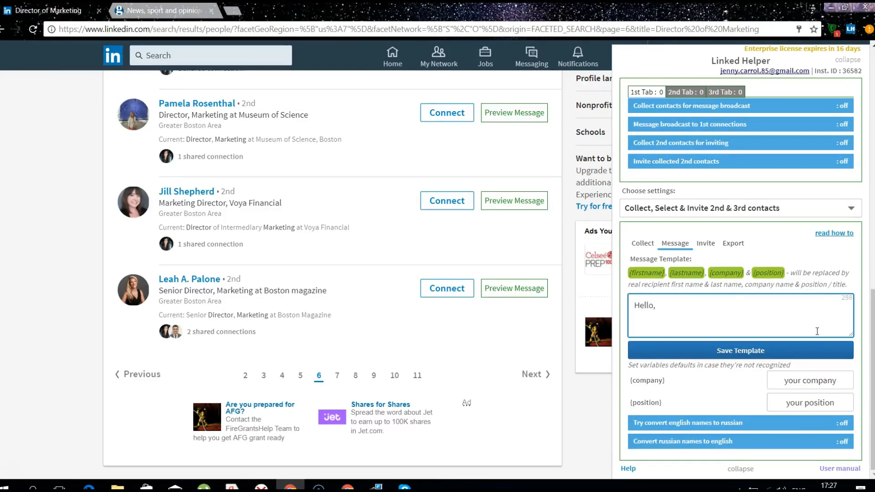
left_click(646, 273)
left_click(699, 310)
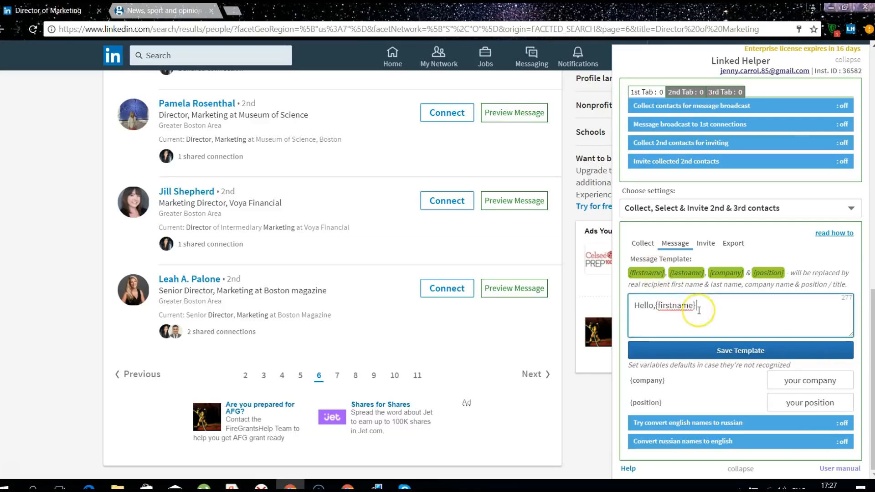
type("!")
key("Return")
Add the freelance graphic designer intro, 'Have a great day!' and the sender's e-mail, then save
type("I am Jenny, a f")
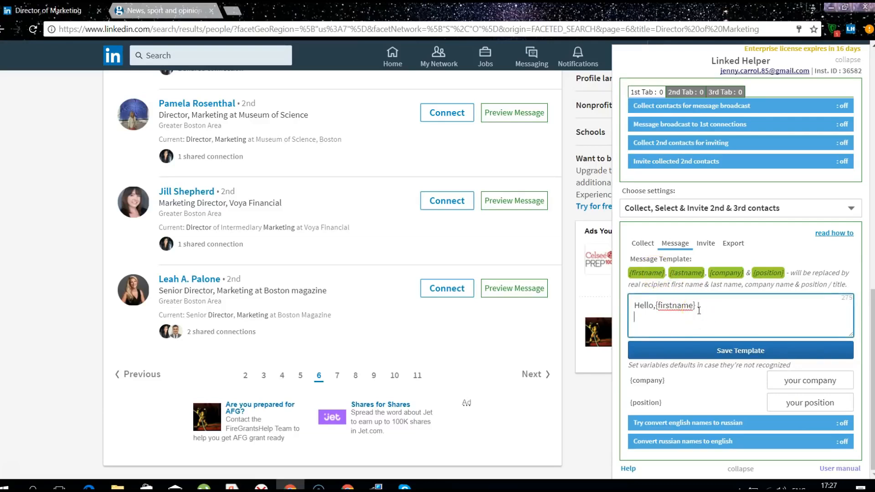
type("reelance graphic designer")
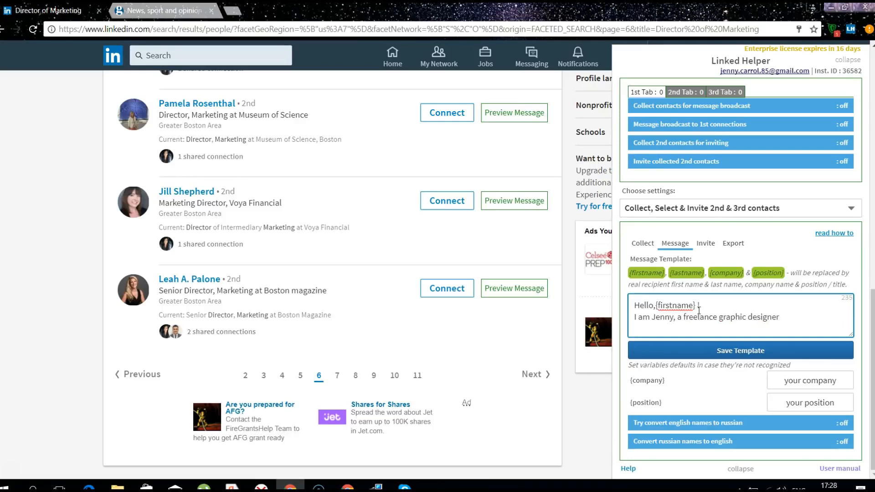
type(". I'd like to join your professional")
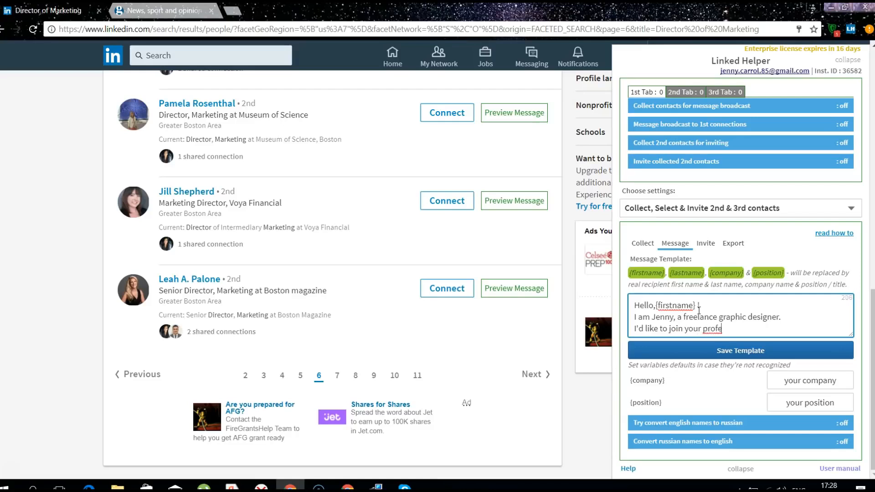
type(" network.")
key("Return")
type("Have a great day")
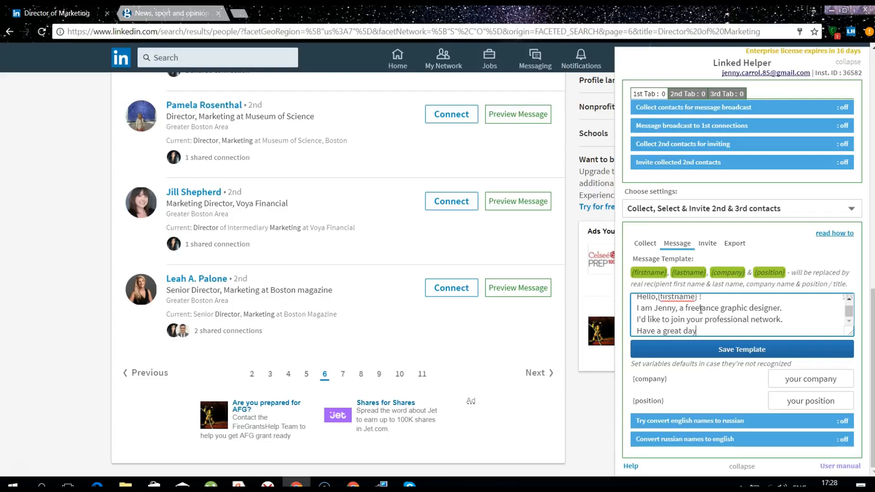
type("!")
key("Return")
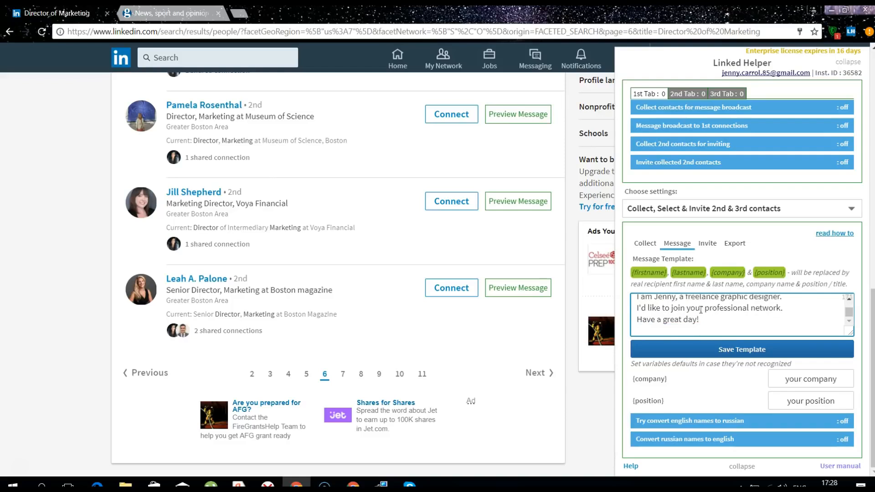
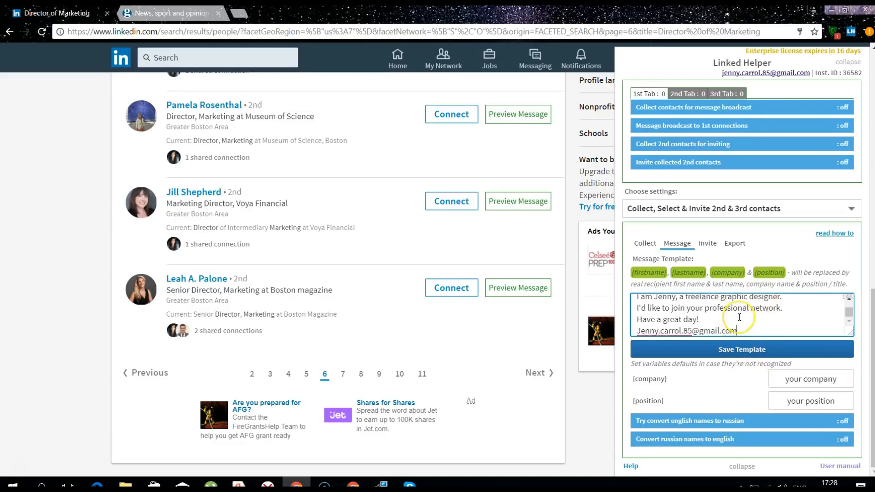
scroll(739, 318, "up", 2)
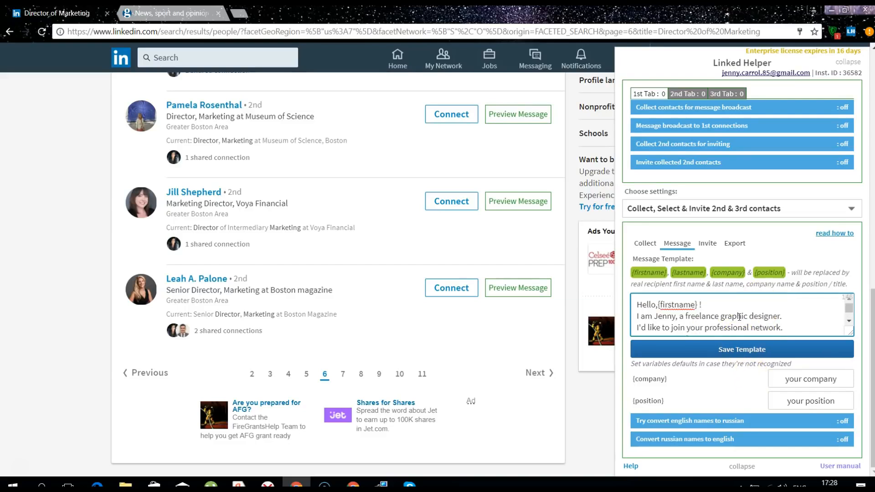
left_click(658, 307)
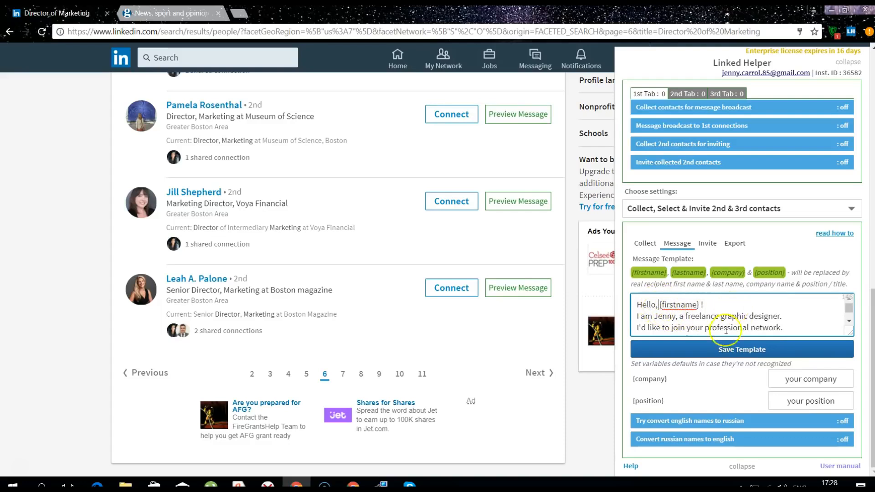
left_click(744, 355)
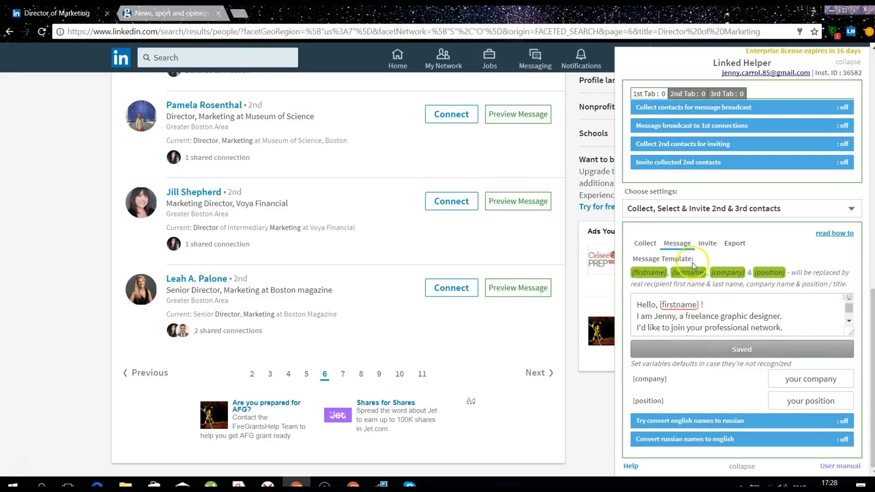
Open the View collected list of contacts from the Collect settings
left_click(647, 244)
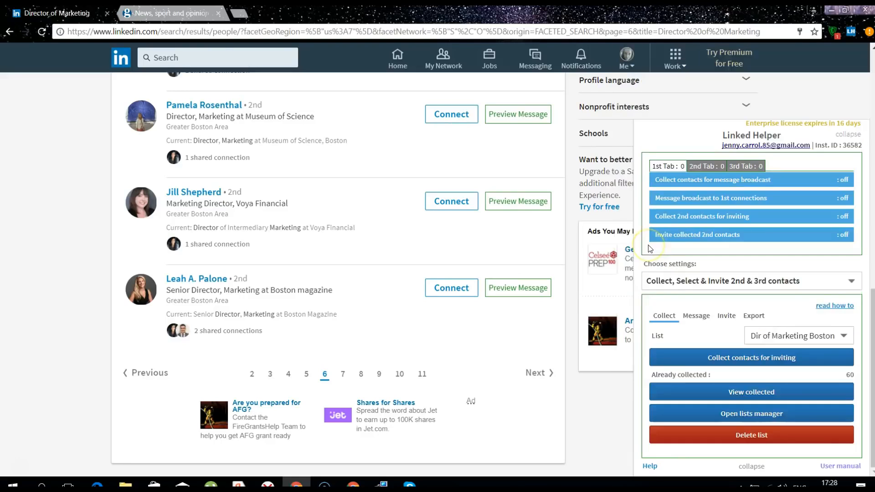
left_click(744, 395)
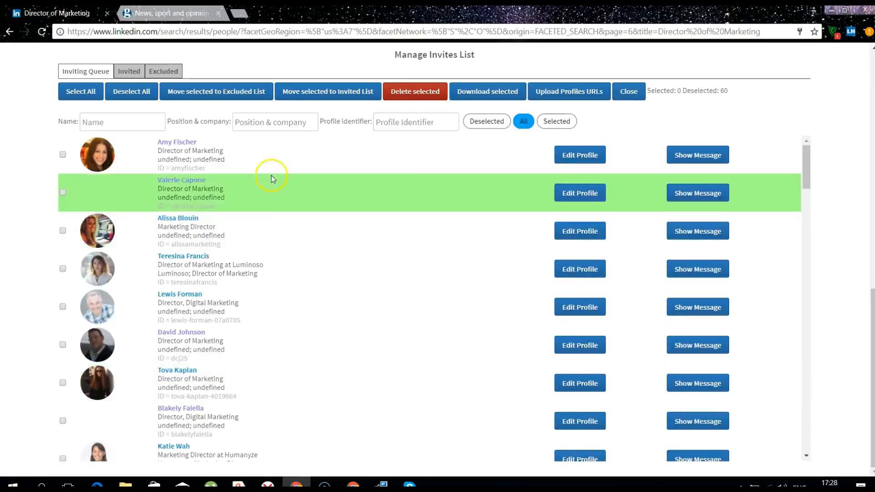
scroll(299, 232, "down", 7)
scroll(299, 235, "up", 7)
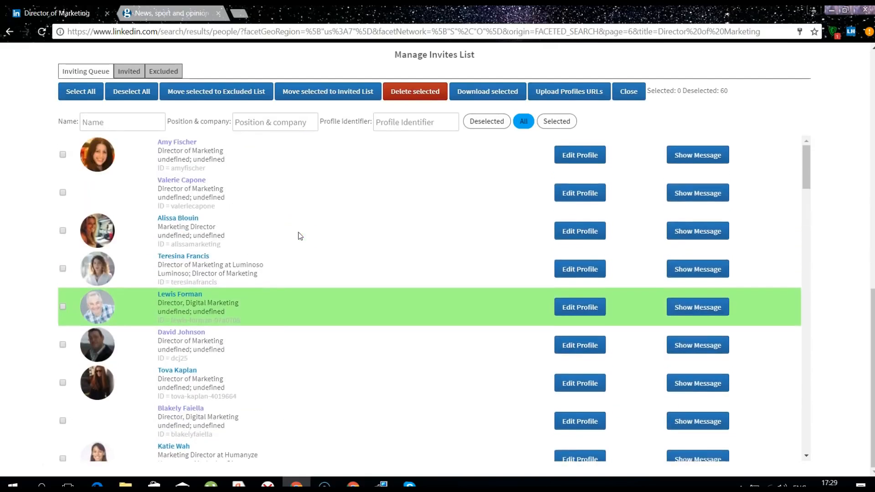
left_click(94, 192)
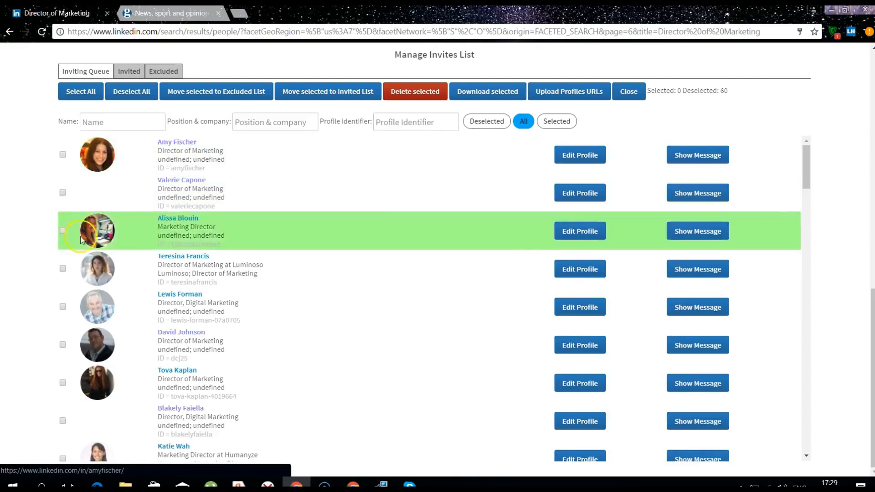
Move three selected contacts, including the Luminoso director, to the Excluded List and confirm
left_click(63, 270)
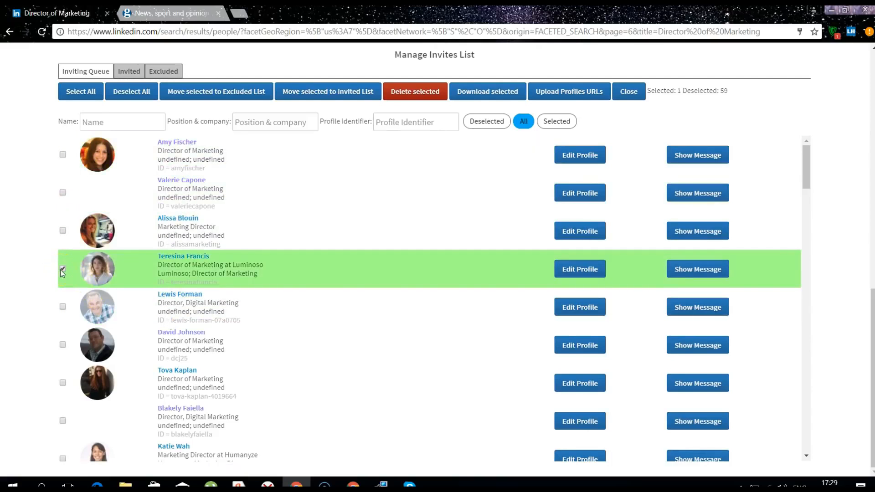
left_click(62, 345)
left_click(62, 384)
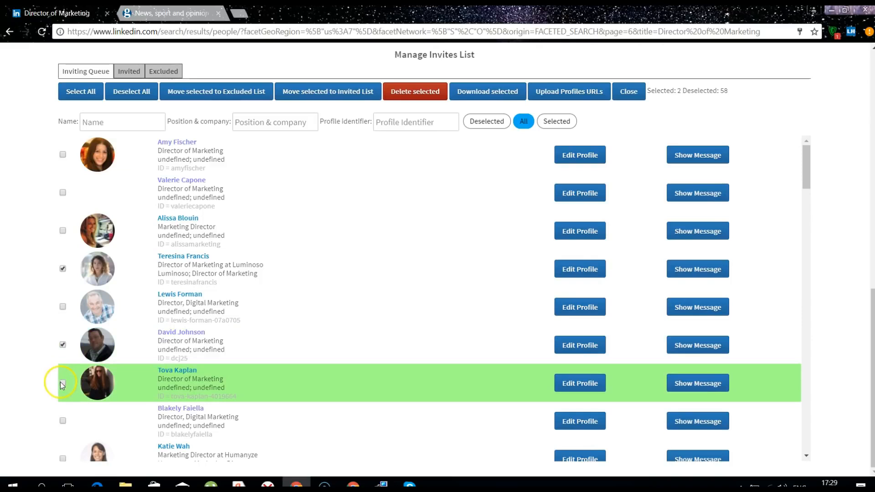
left_click(232, 92)
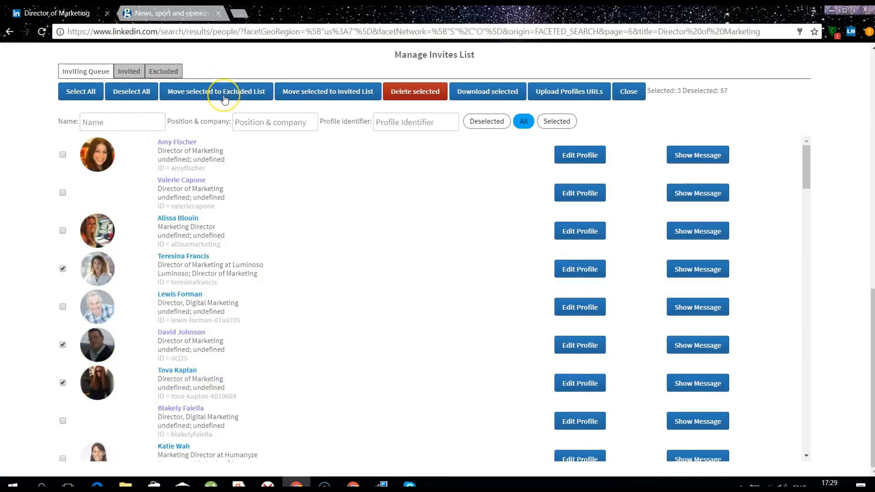
left_click(225, 98)
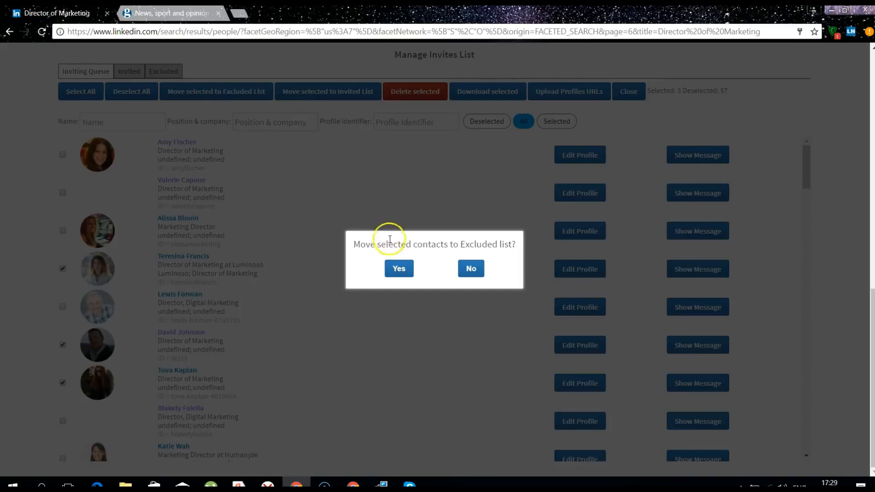
left_click(397, 268)
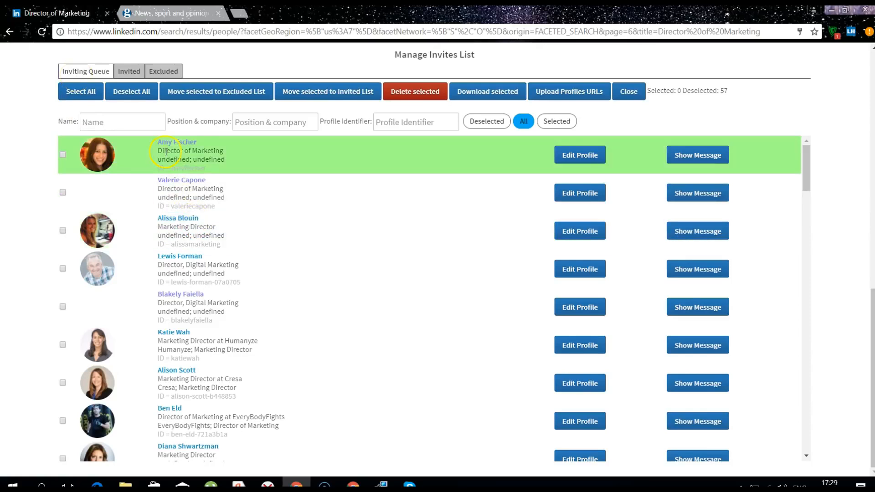
Check the Invited and Excluded tabs, then preview the message for a contact in the Inviting Queue
left_click(129, 73)
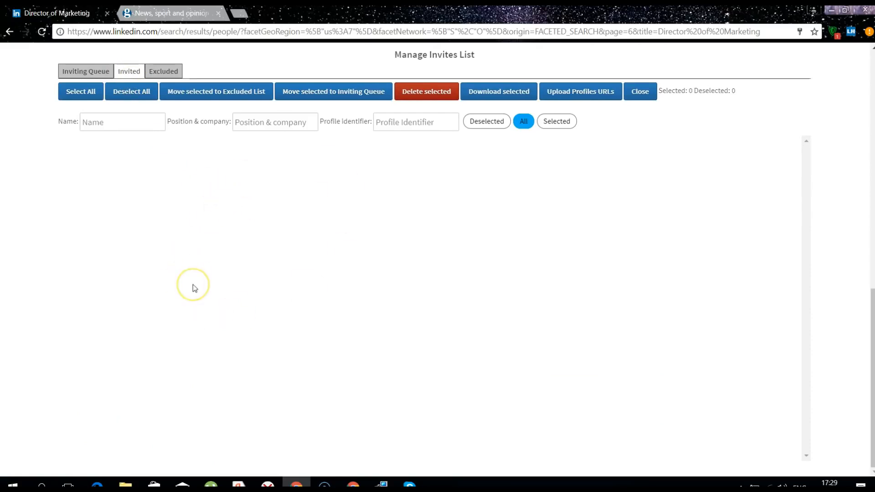
left_click(166, 71)
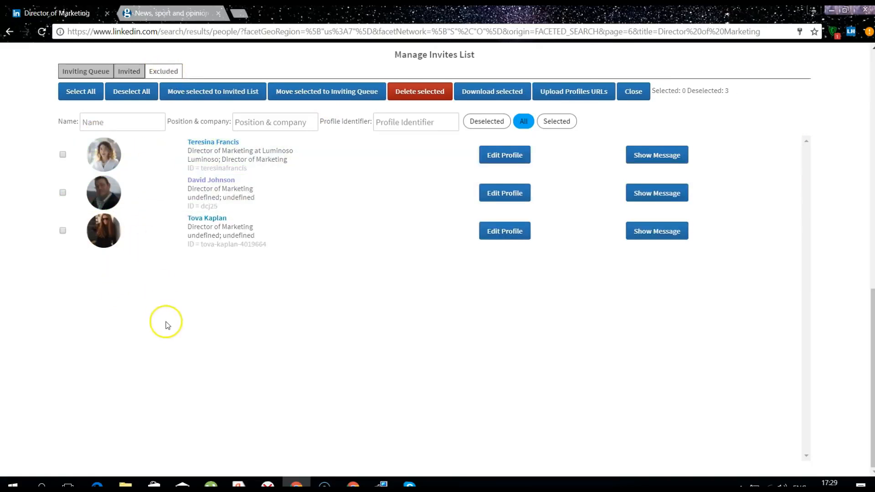
left_click(92, 74)
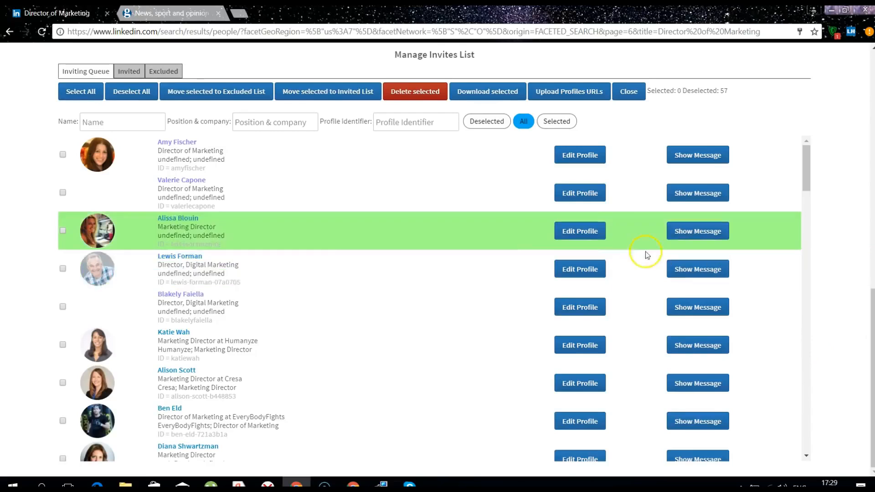
left_click(681, 232)
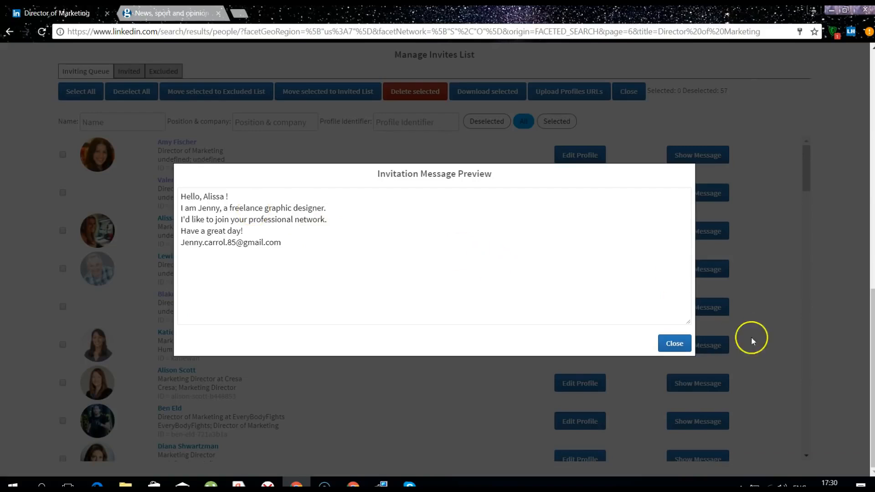
Close the Invitation Message Preview and the Manage Invites List windows
left_click(679, 347)
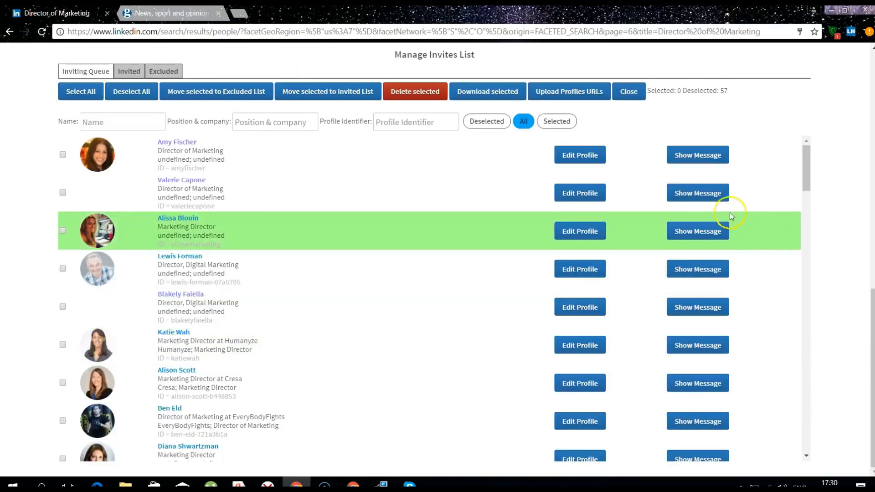
left_click(629, 93)
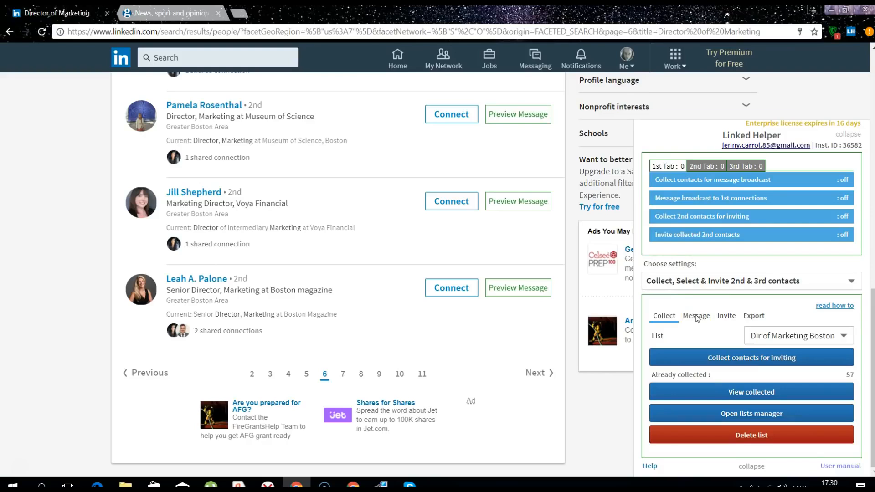
Switch Linked Helper to its Invite settings tab
left_click(725, 317)
left_click(724, 318)
left_click(694, 317)
left_click(727, 322)
left_click(727, 322)
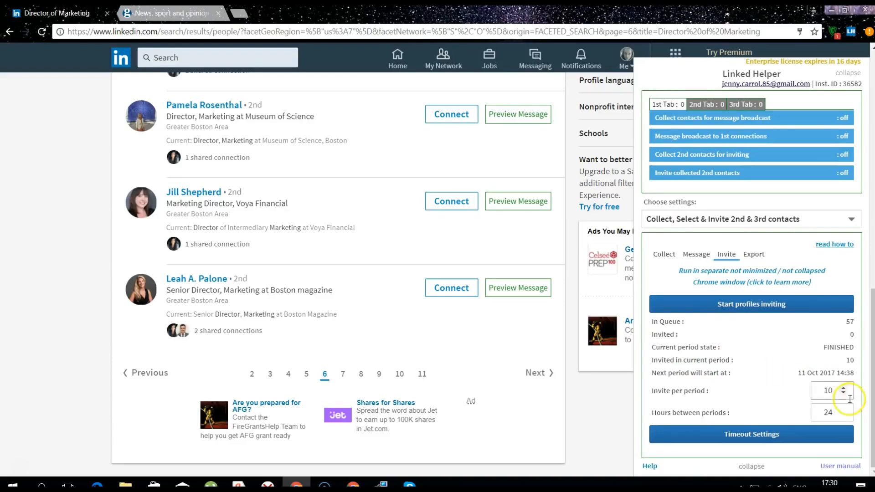
Lower Invite per period from 10 to 5 with the spinner
left_click(806, 418)
left_click(830, 396)
left_click(828, 416)
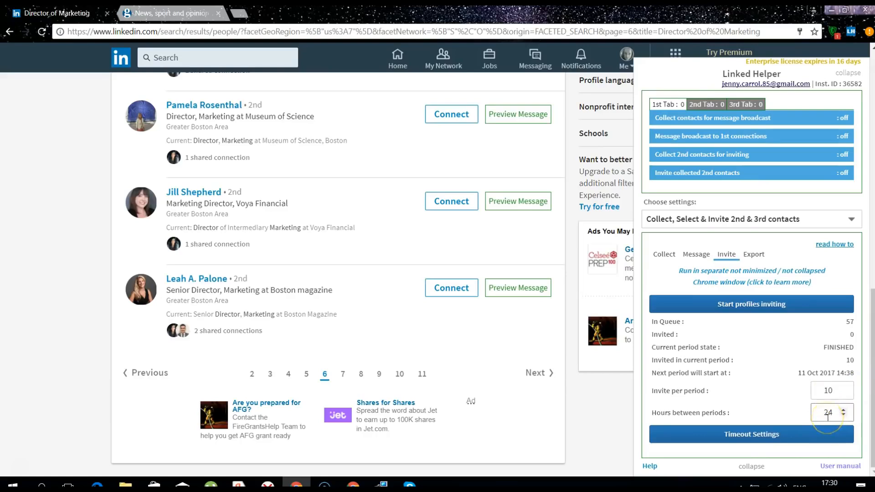
left_click(829, 390)
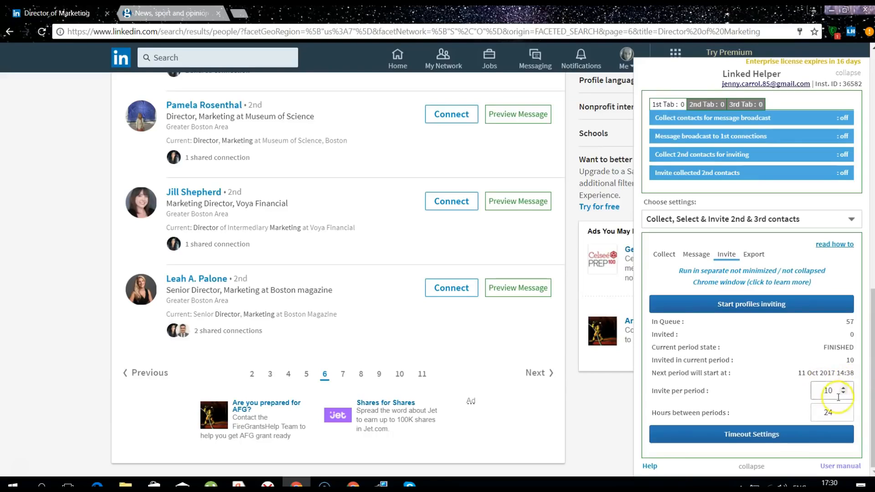
left_click(831, 412)
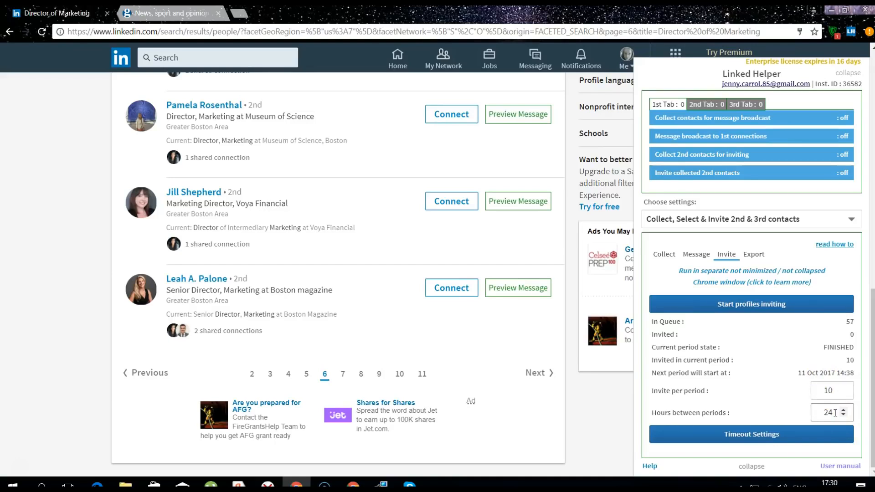
left_click(841, 395)
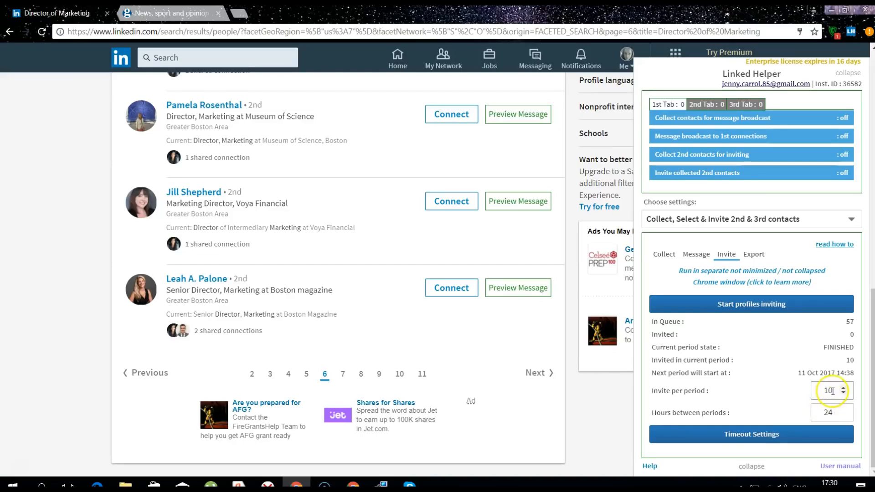
left_click(843, 394)
left_click(843, 395)
left_click(843, 395)
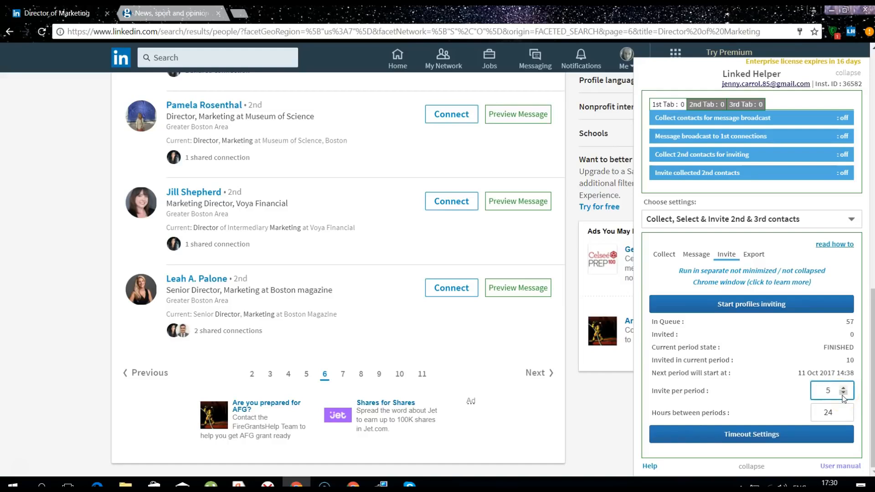
left_click(784, 386)
Bring up the inviting Timeout Settings dialog
left_click(818, 396)
left_click(818, 390)
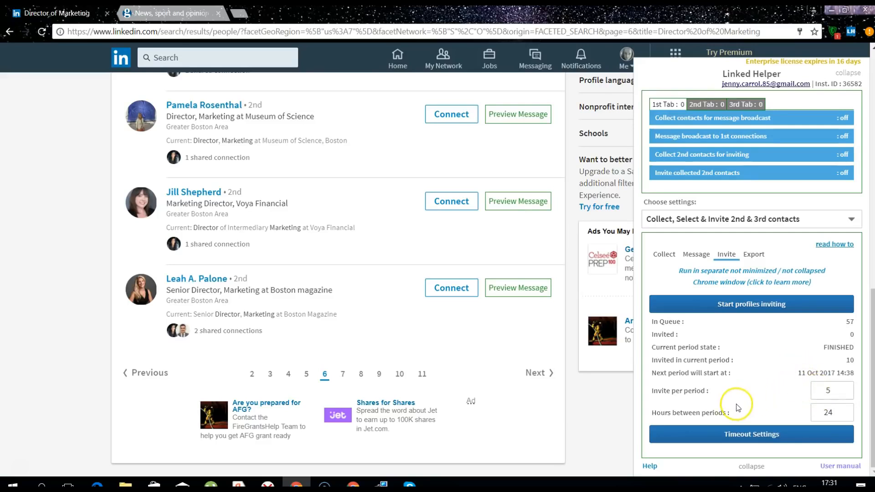
left_click(826, 412)
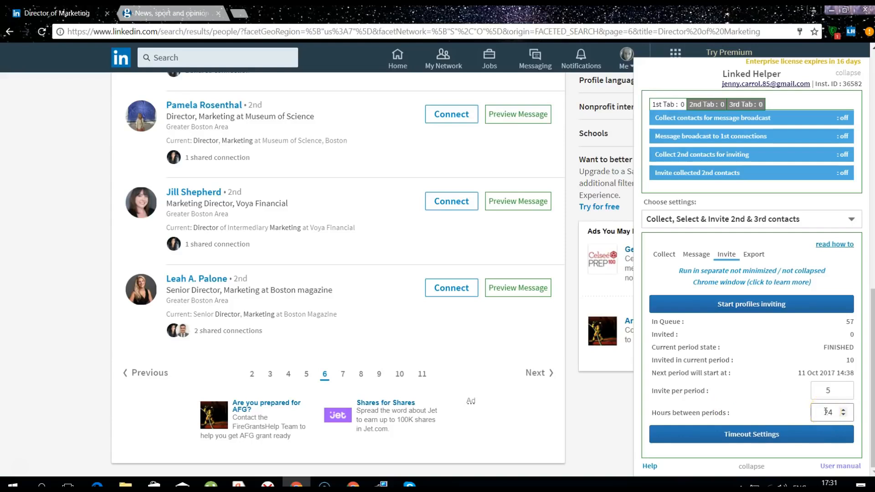
left_click(748, 435)
left_click(349, 104)
left_click(498, 112)
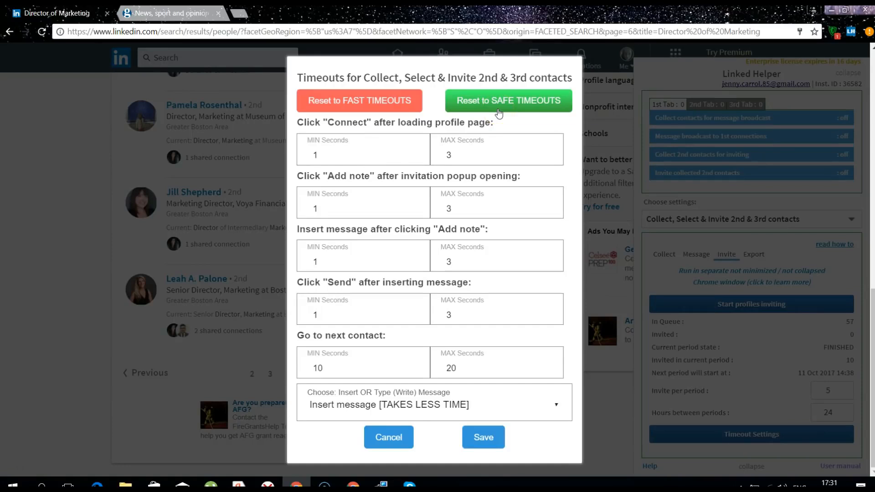
Try resetting the invitation delays to the safe timeout values
left_click(392, 150)
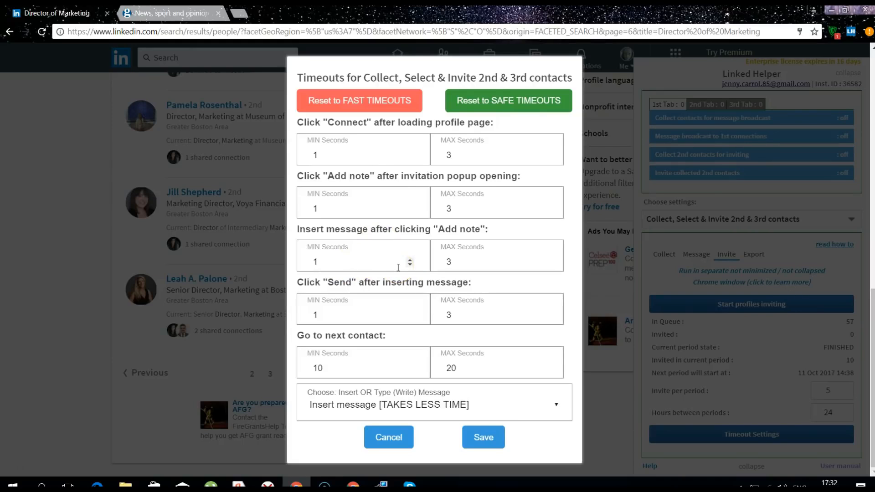
left_click(517, 99)
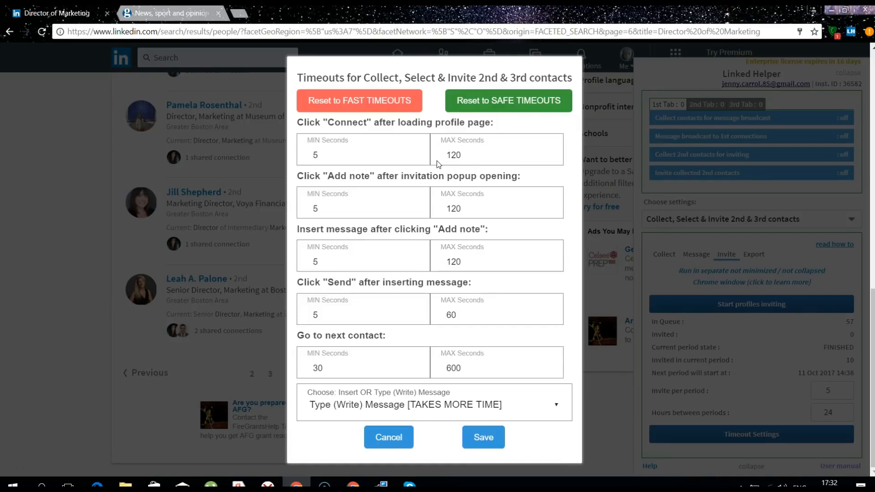
left_click(504, 113)
Apply fast timeouts (1–3 s steps, 10–20 s between contacts) with insert message and save
left_click(480, 407)
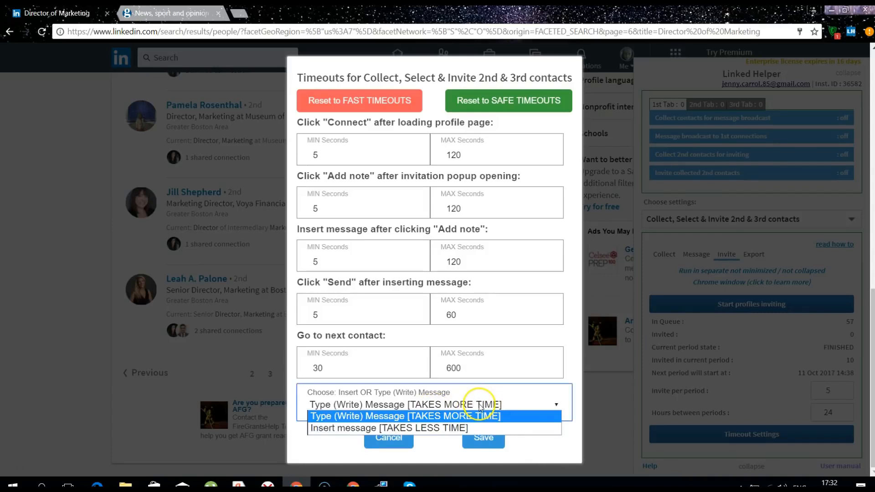
left_click(419, 429)
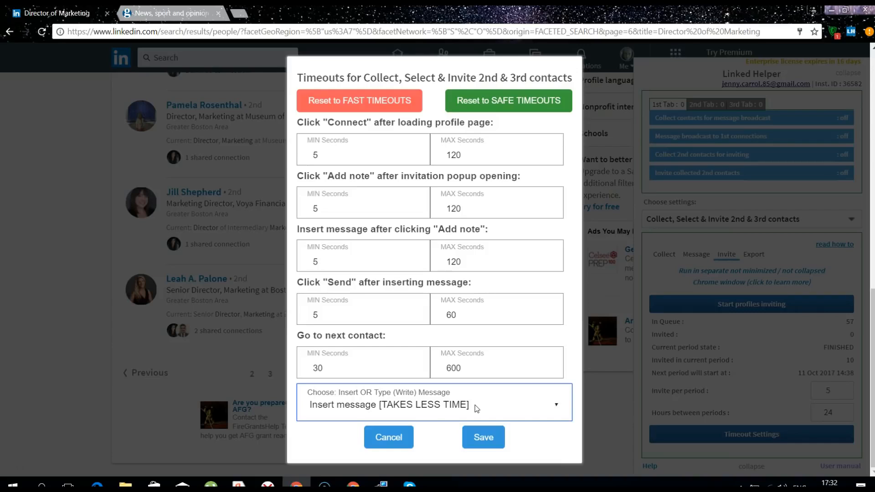
left_click(477, 408)
left_click(464, 417)
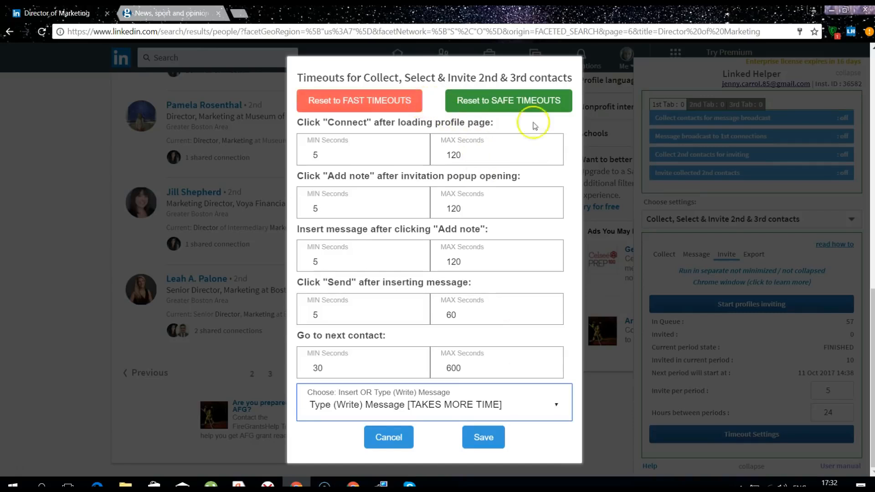
left_click(388, 103)
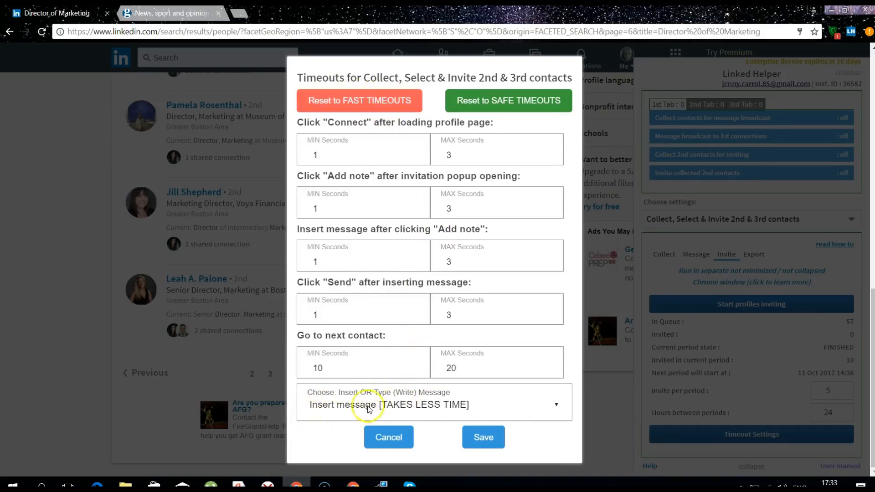
left_click(483, 439)
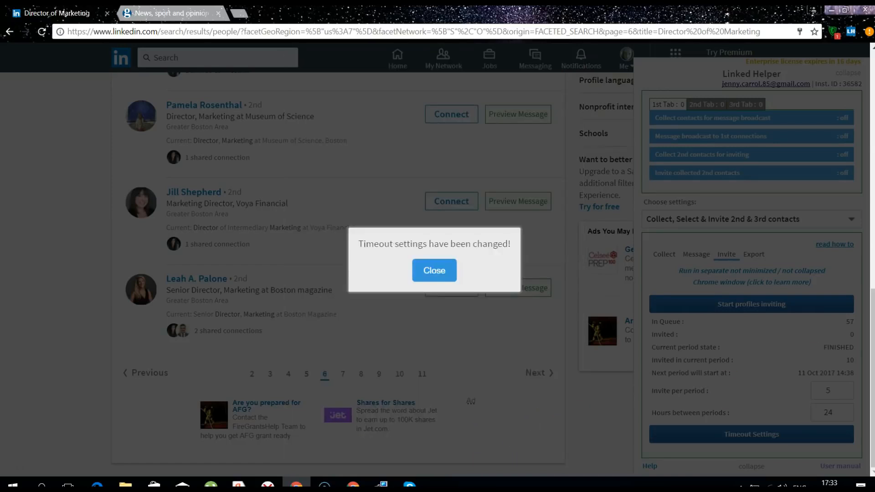
Dismiss the settings confirmation and start inviting the queued contacts
left_click(433, 269)
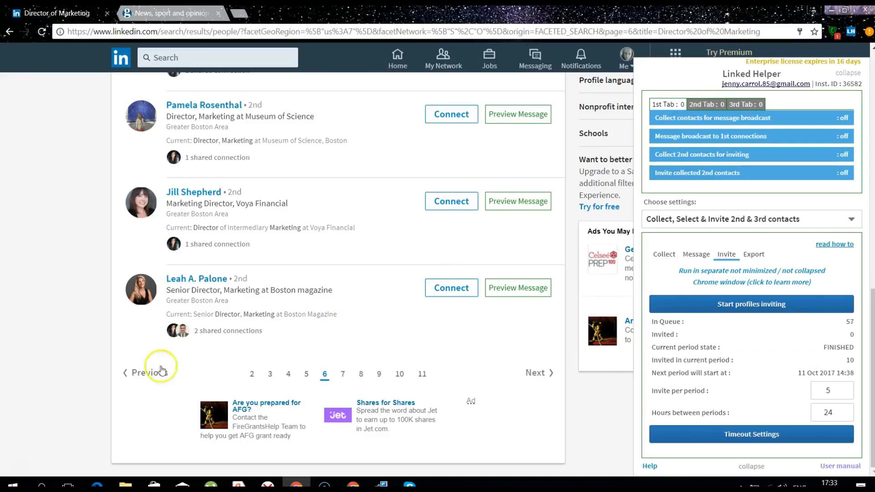
scroll(371, 262, "up", 15)
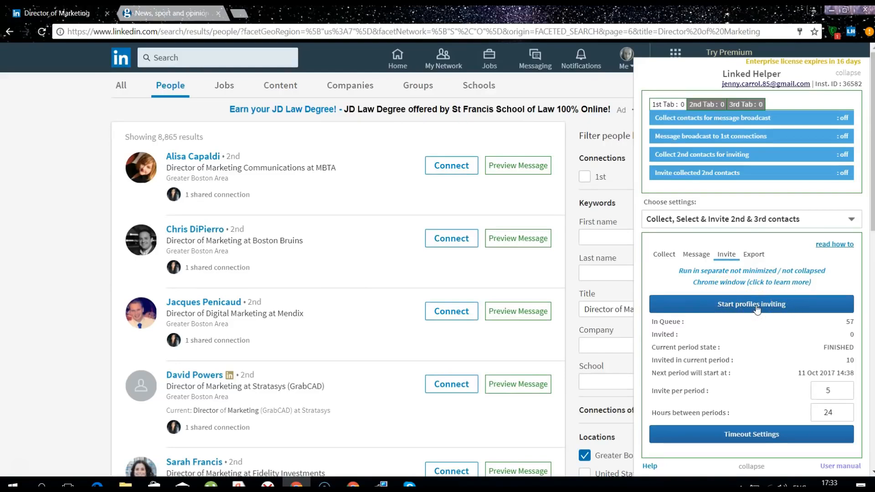
left_click(756, 309)
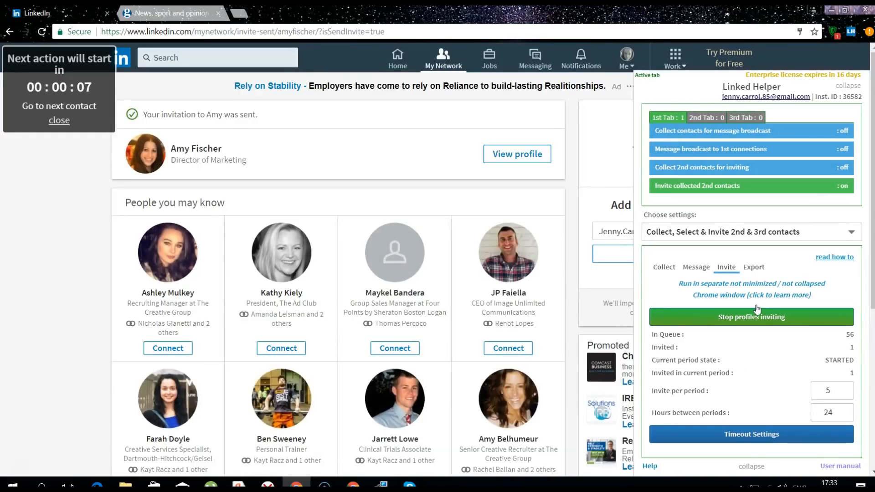
Switch to The Guardian news tab while the first invitation goes out
left_click(134, 16)
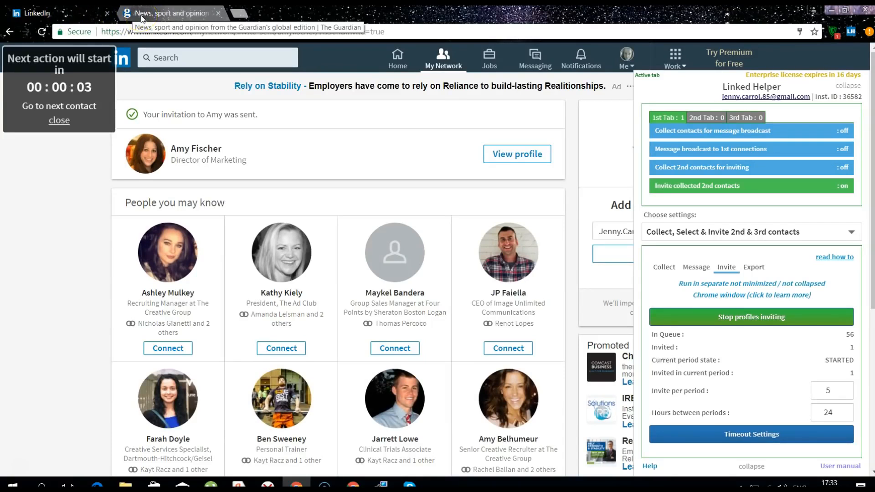
left_click(142, 19)
left_click(51, 13)
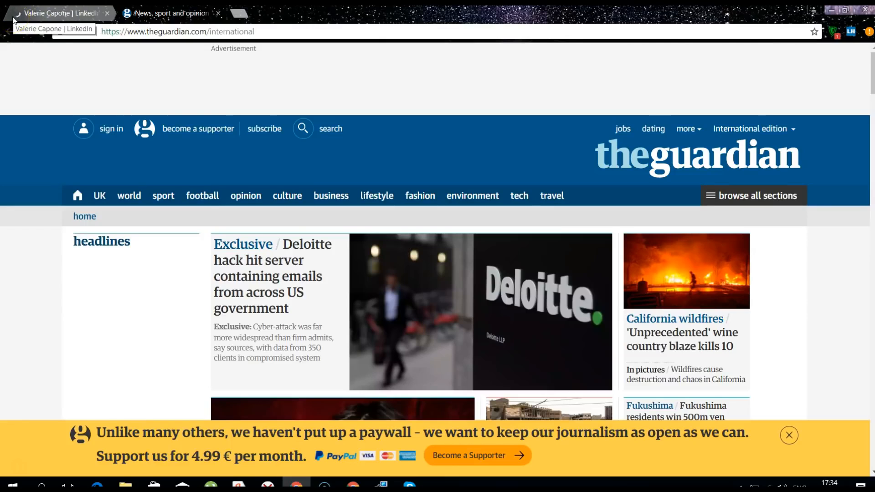
Return to the LinkedIn profile tab and drag it out into its own window
left_click(106, 14)
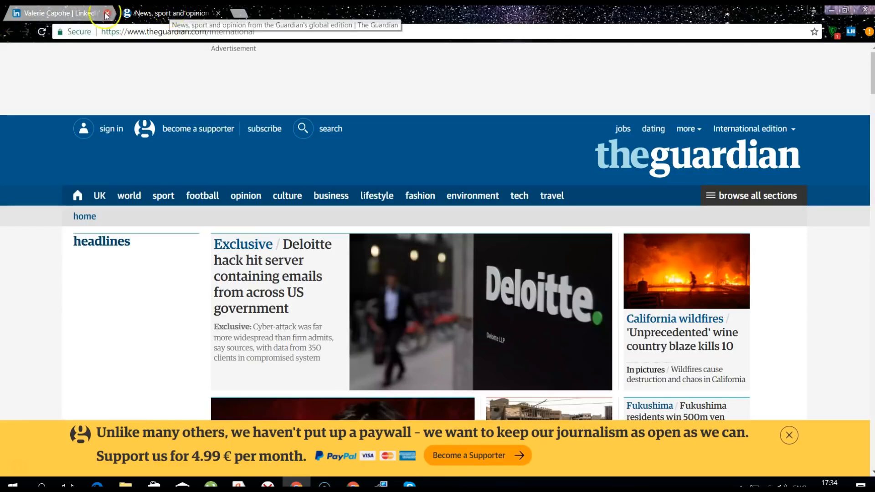
left_click(45, 20)
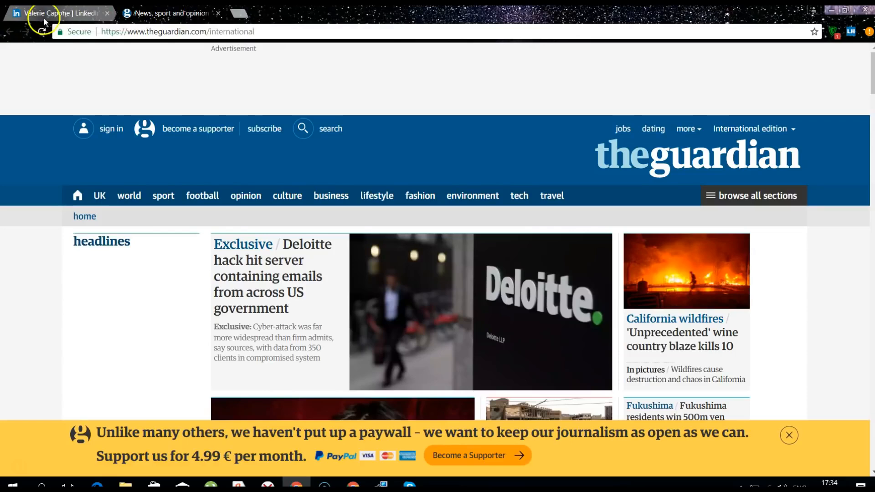
left_click(177, 16)
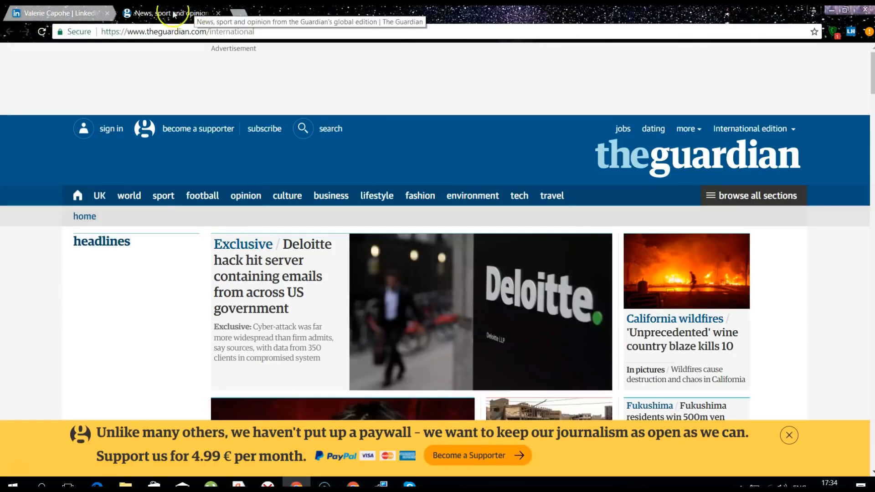
left_click(30, 18)
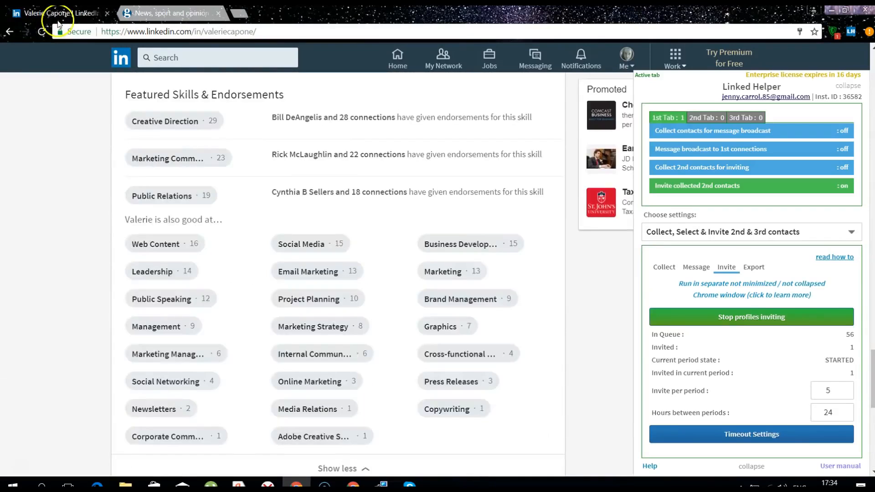
left_click(45, 17)
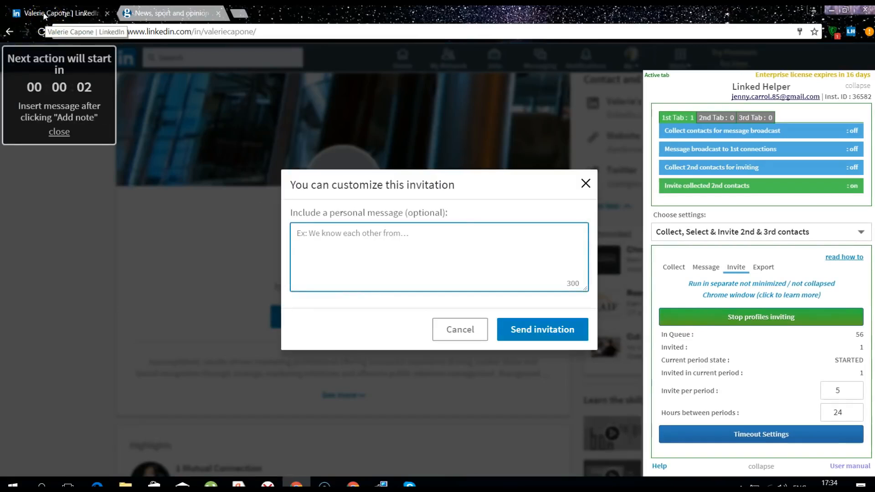
left_click_drag(44, 16, 77, 84)
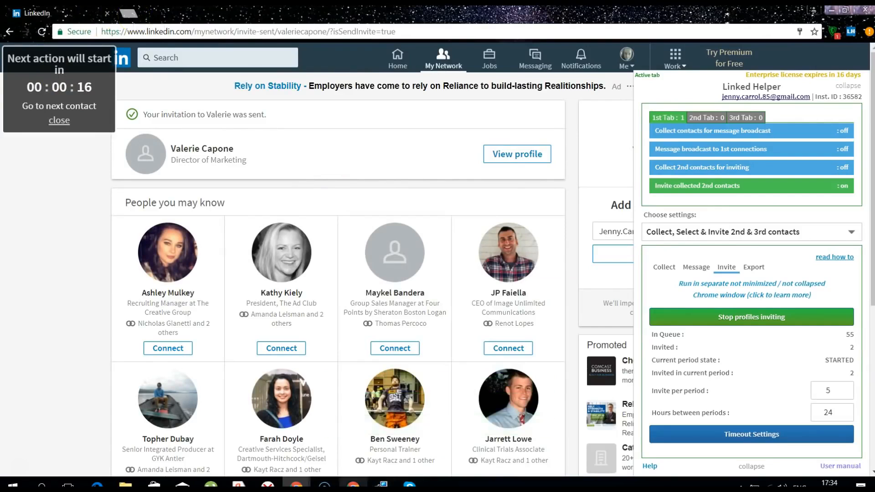
Wait until the inviting period shows FINISHED with 5 invited and 52 queued
mouse_move(296, 484)
mouse_move(333, 481)
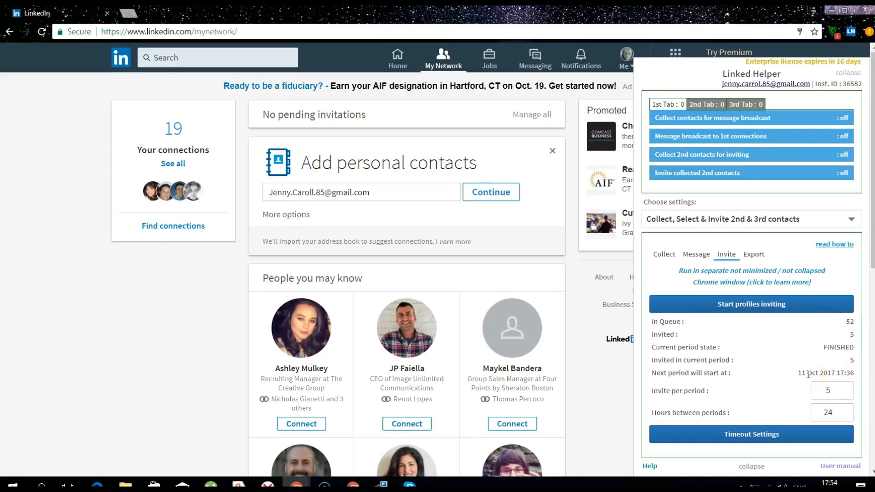
View the five invited contacts in Dir of Marketing Boston, then close the list
left_click(663, 254)
left_click(771, 390)
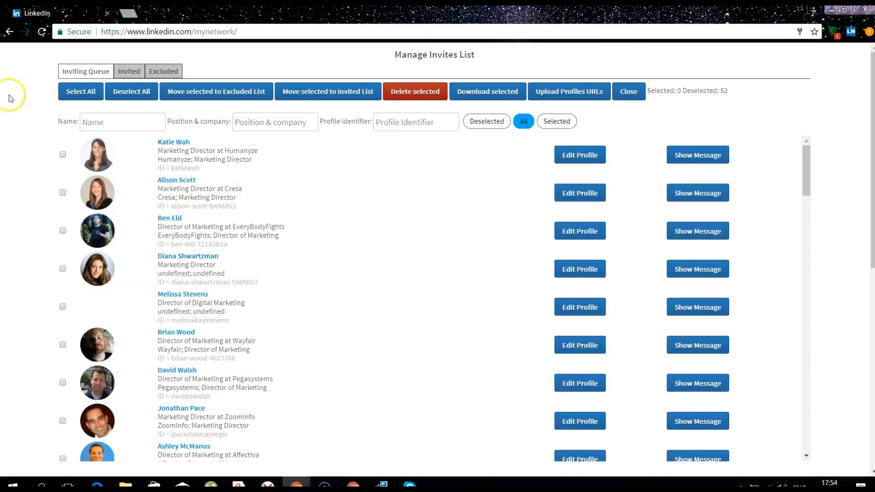
left_click(129, 72)
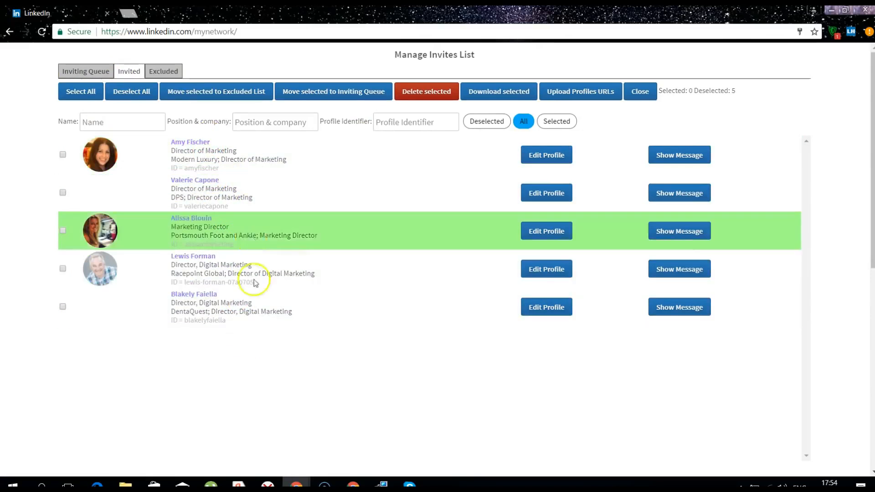
left_click(648, 91)
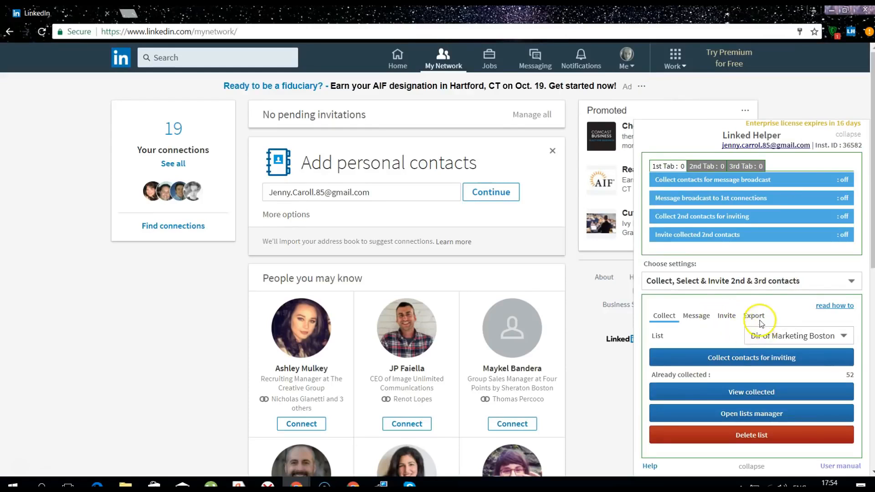
Show the CSV export settings and keep the comma delimiter for Google Sheets
left_click(756, 319)
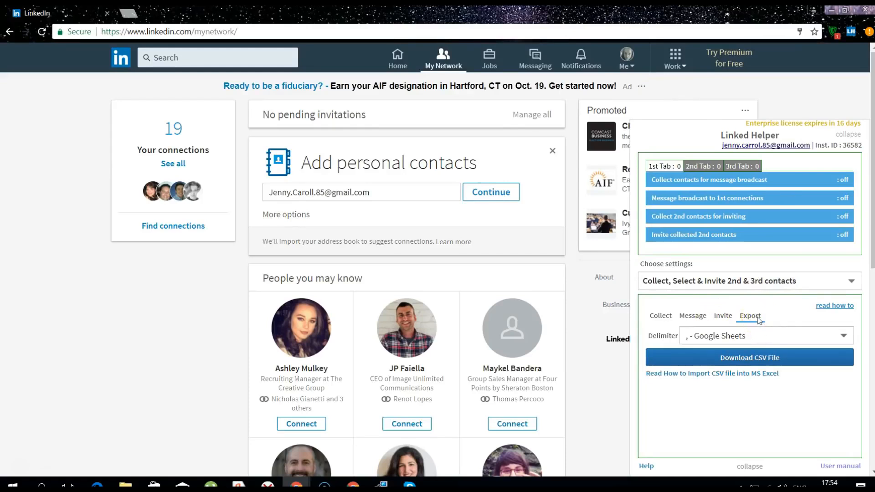
left_click(769, 362)
left_click(765, 335)
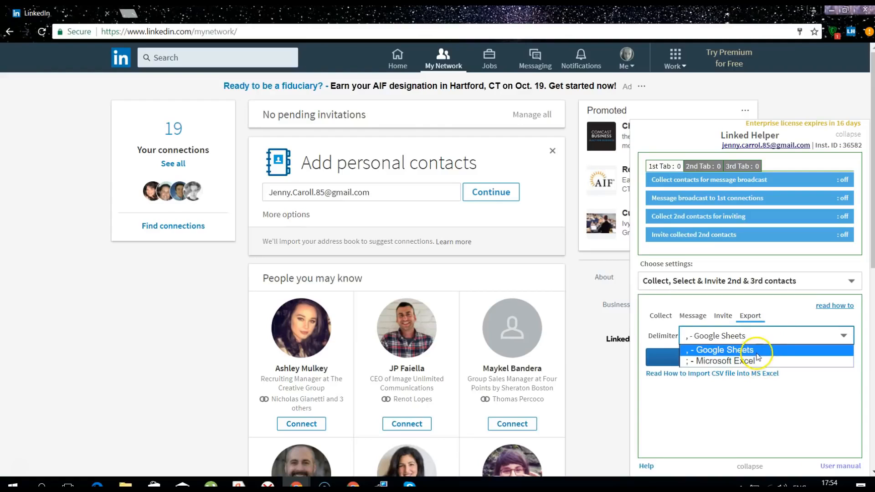
left_click(816, 401)
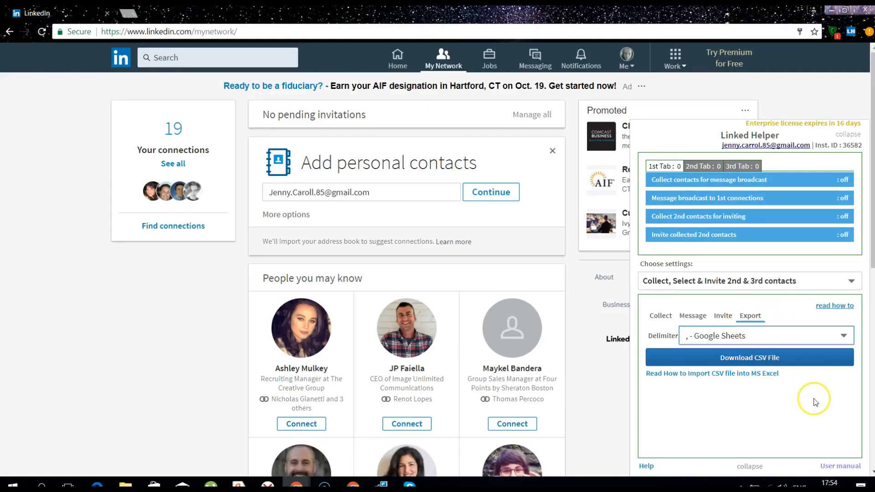